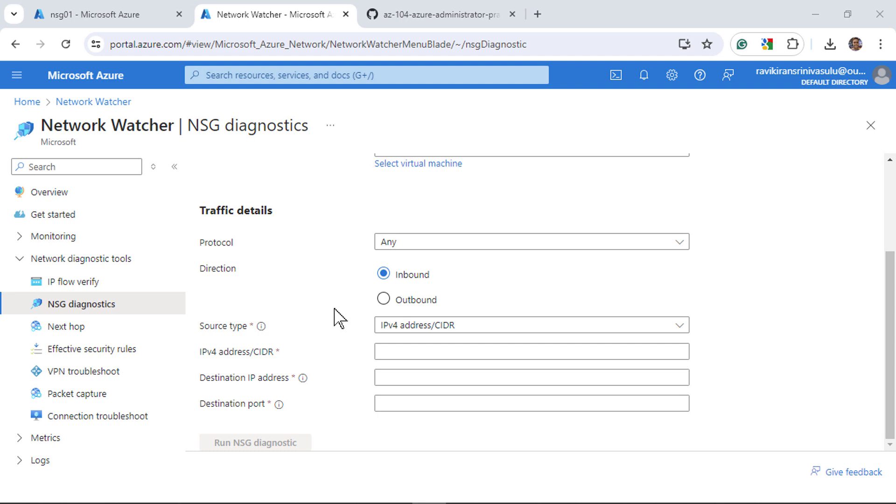
Set the protocol of the NSG diagnostic's traffic details to ICMP
{"action": "left_click", "coordinate": [456, 246]}
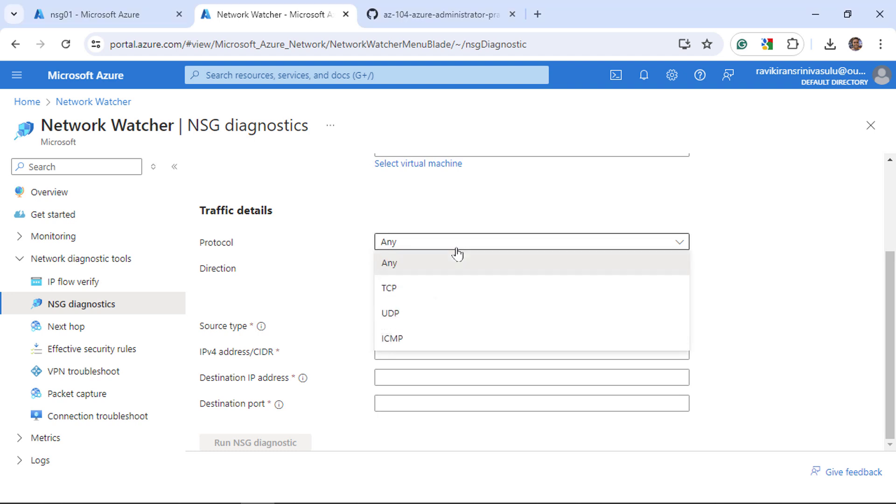
{"action": "left_click", "coordinate": [421, 345]}
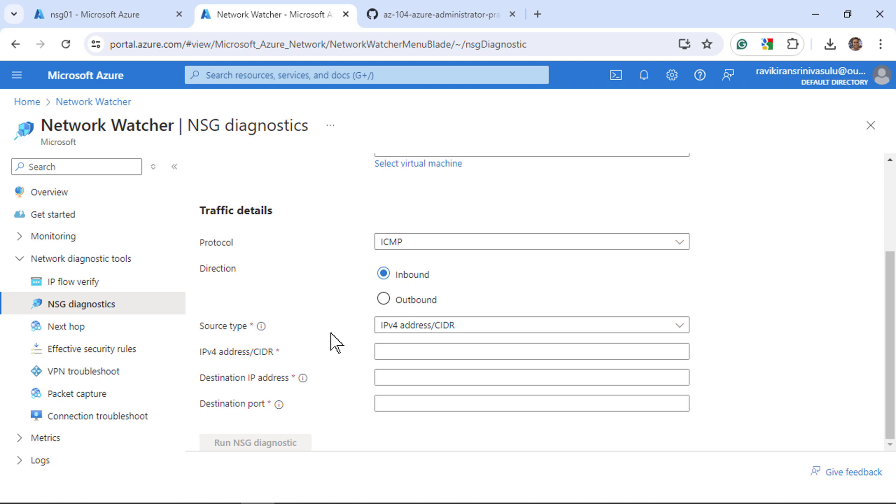
Review the outbound security rules of nsg01 and the private IP addresses of its attached network interfaces
{"action": "left_click", "coordinate": [464, 6]}
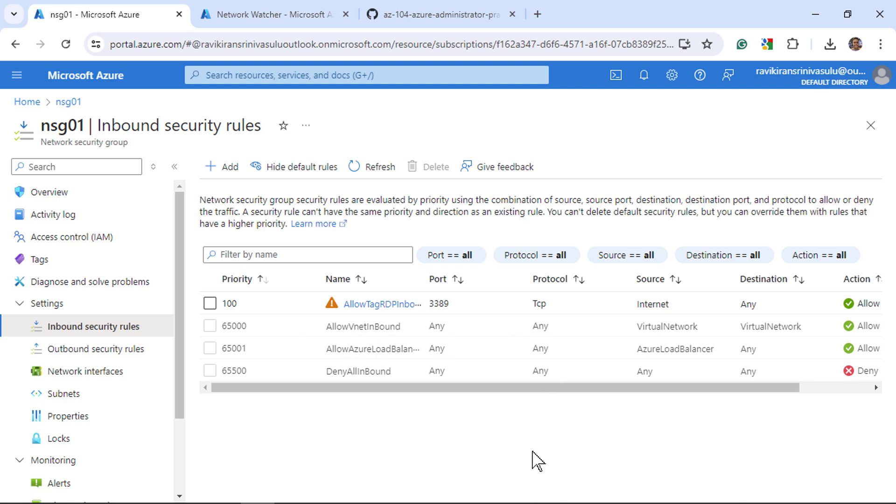
{"action": "left_click", "coordinate": [96, 348]}
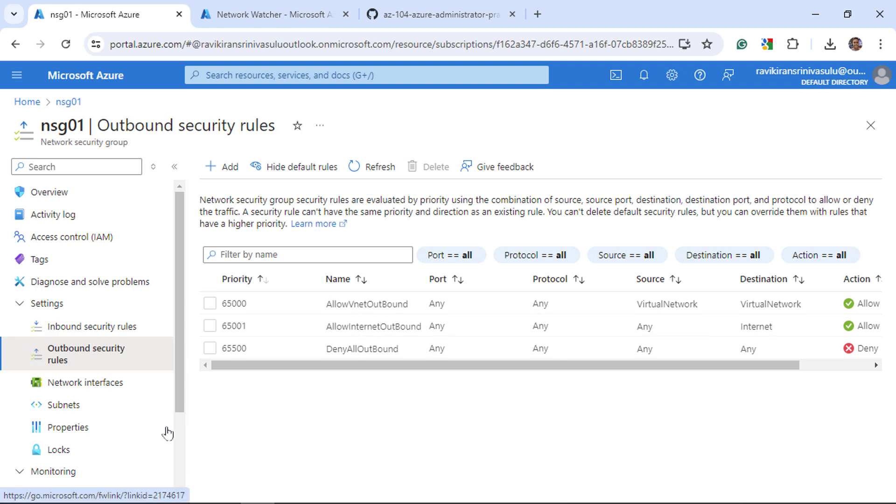
{"action": "left_click", "coordinate": [85, 384]}
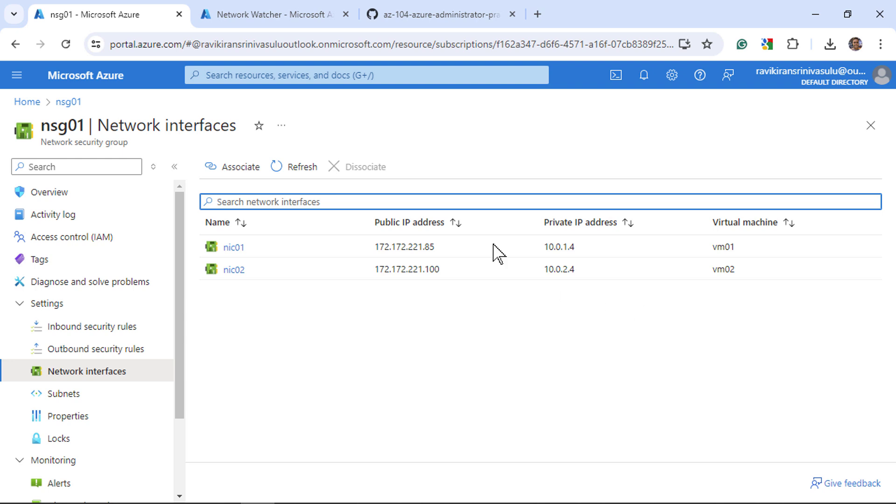
Return to the NSG diagnostics form and choose vm02 as the target virtual machine
{"action": "left_click", "coordinate": [303, 4]}
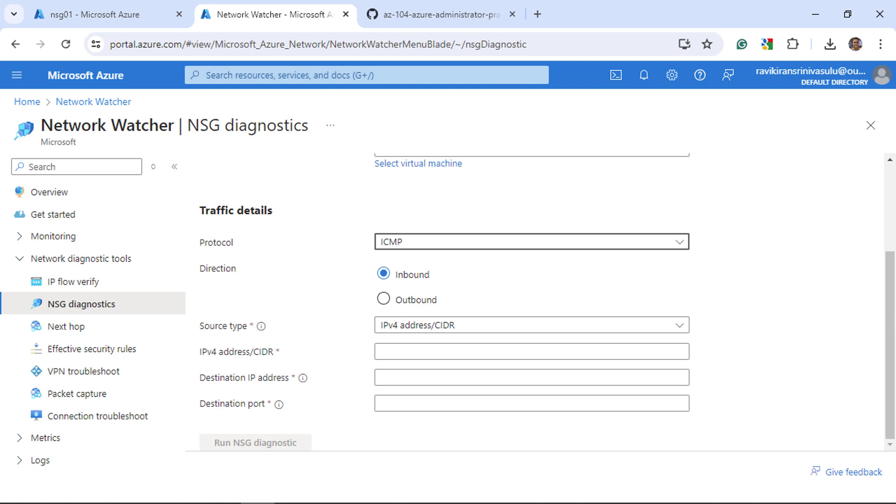
{"action": "left_click_drag", "start_coordinate": [890, 317], "coordinate": [886, 254]}
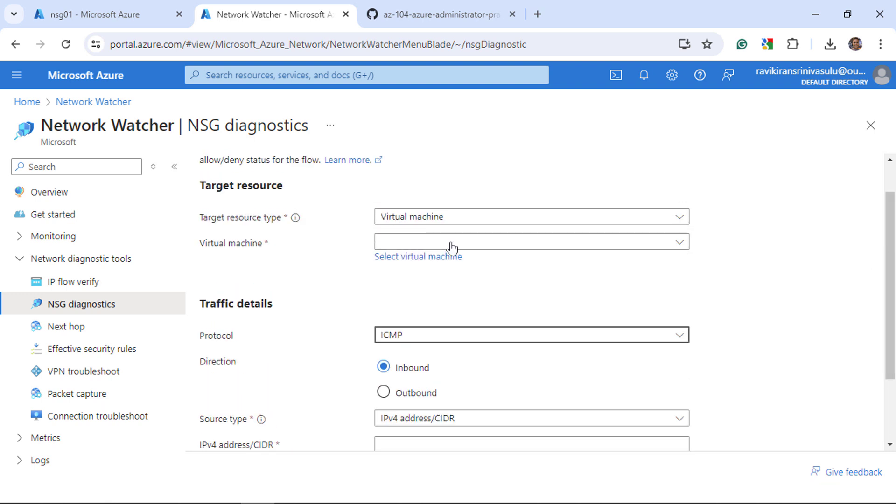
{"action": "left_click", "coordinate": [415, 242]}
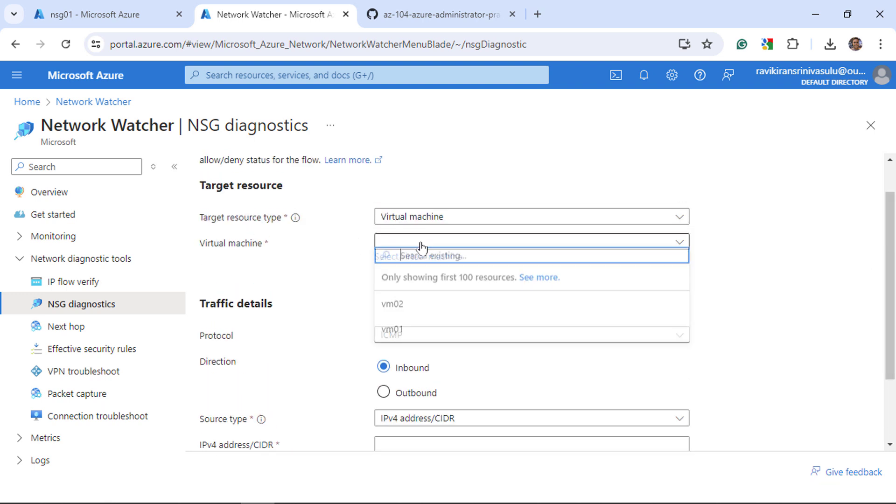
{"action": "left_click", "coordinate": [394, 309]}
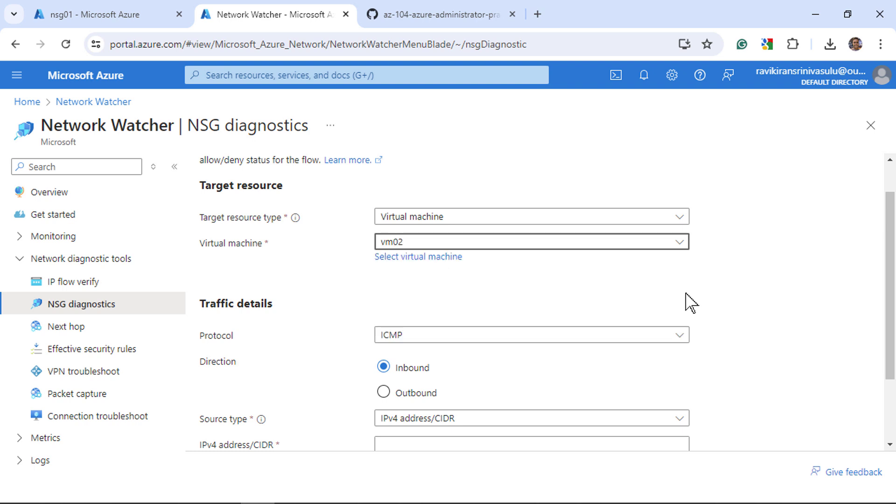
Set the diagnostic's source IPv4 address to 10.0.1.4 and its destination IP address to 10.0.2.4
{"action": "left_click_drag", "start_coordinate": [891, 295], "coordinate": [874, 332]}
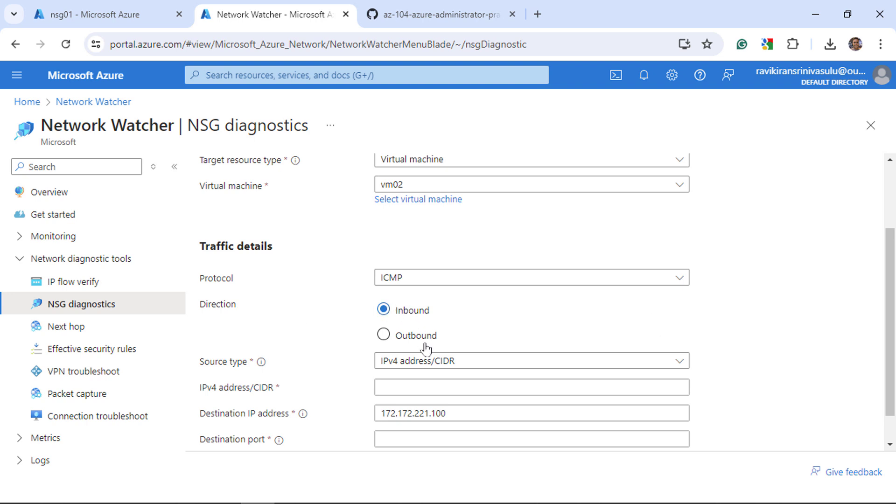
{"action": "left_click", "coordinate": [397, 387]}
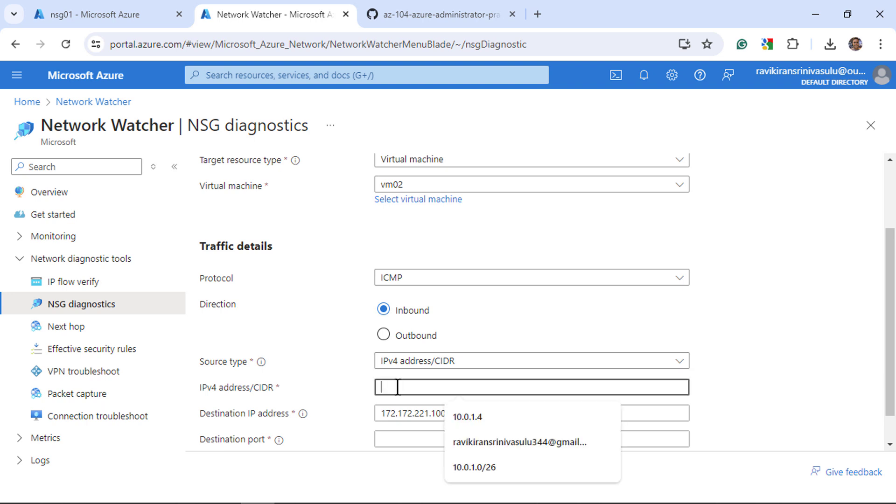
{"action": "left_click", "coordinate": [480, 417]}
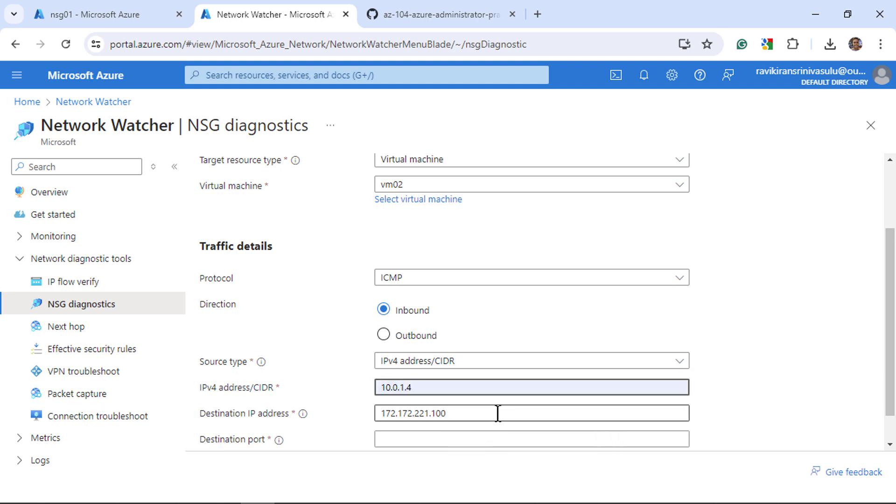
{"action": "double_click", "coordinate": [497, 413]}
{"action": "type", "text": "10.0.2.4"}
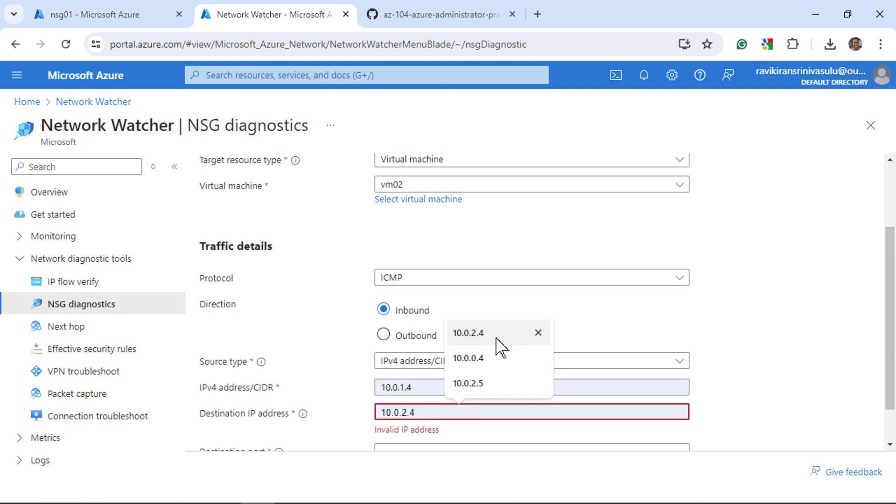
{"action": "left_click", "coordinate": [496, 335]}
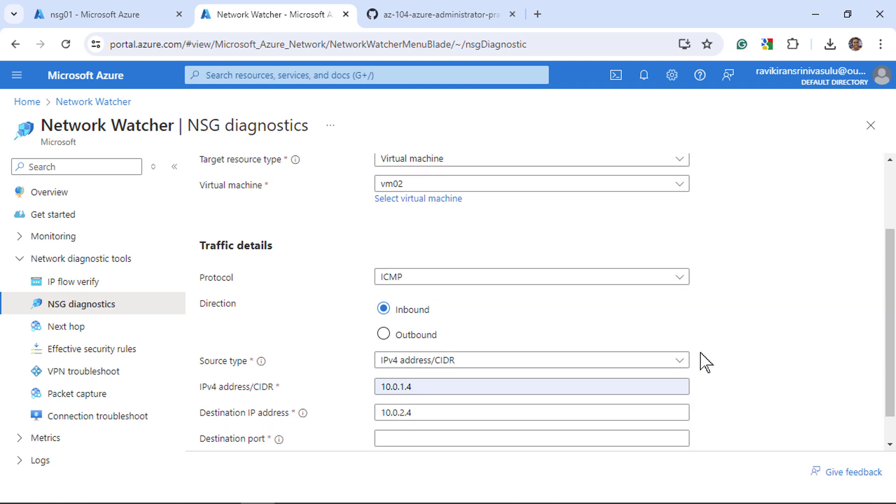
Set the destination port to * and run the NSG diagnostic
{"action": "left_click", "coordinate": [618, 437]}
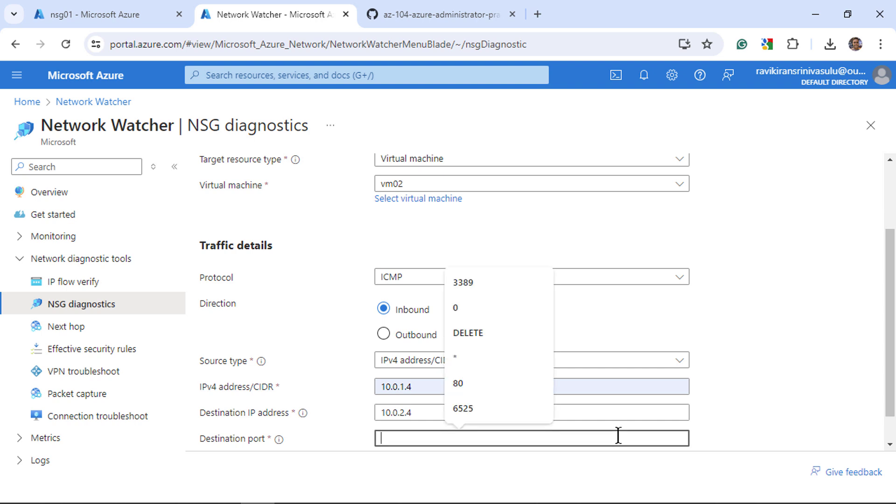
{"action": "left_click", "coordinate": [478, 362]}
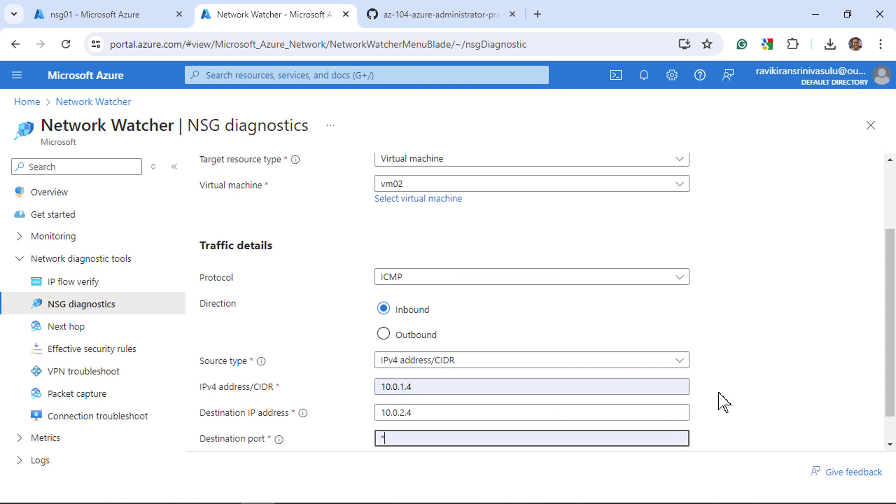
{"action": "left_click_drag", "start_coordinate": [888, 380], "coordinate": [889, 402]}
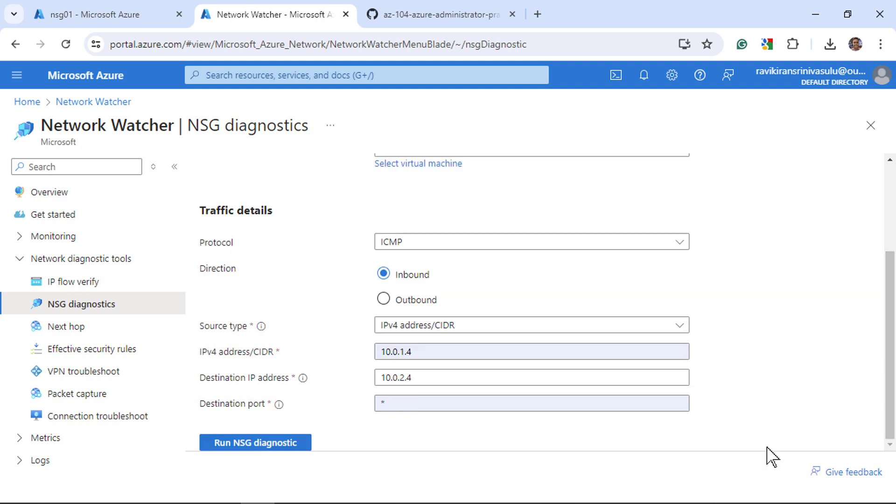
{"action": "left_click", "coordinate": [222, 446]}
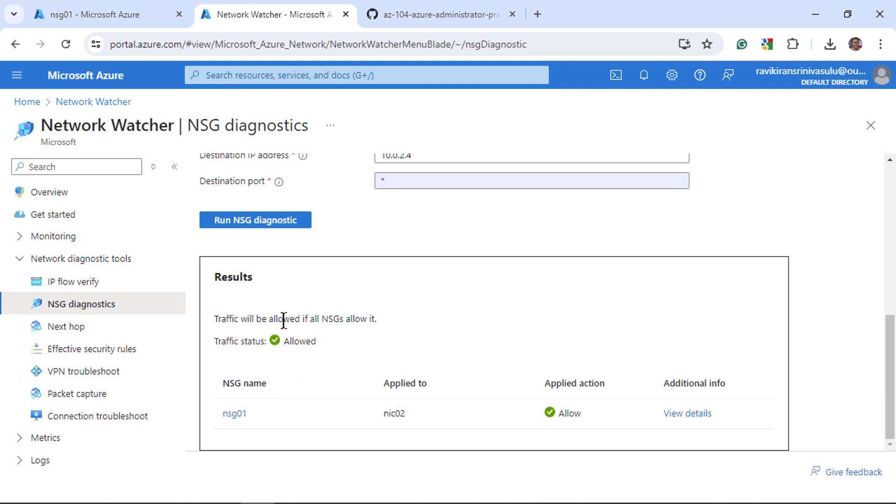
Examine the inbound and outbound security rules on nsg01's overview, and return to the NSG diagnostics results
{"action": "left_click", "coordinate": [131, 11]}
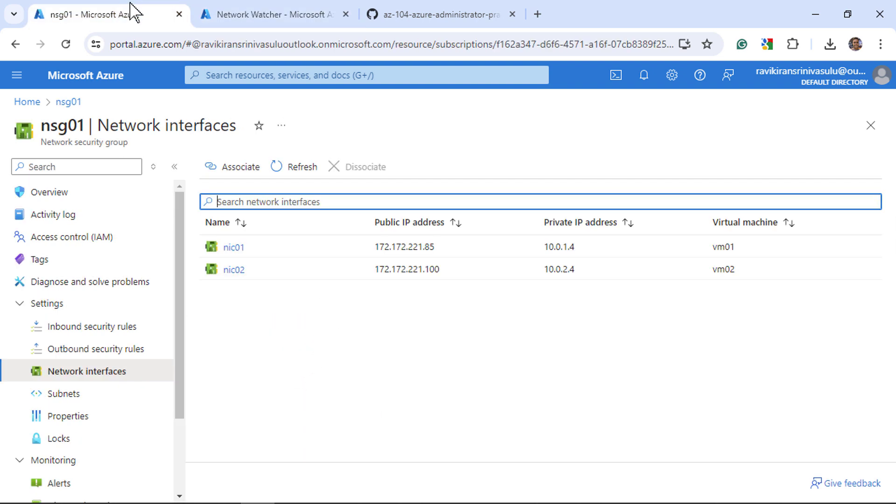
{"action": "left_click", "coordinate": [65, 194]}
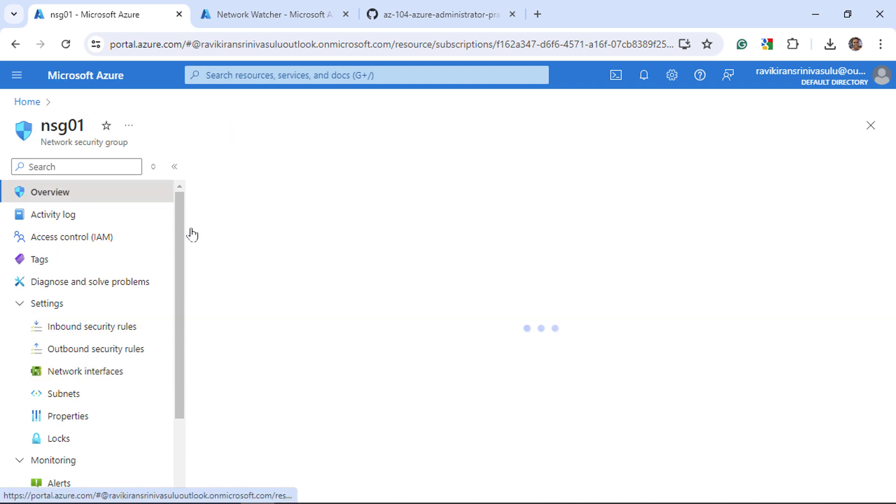
{"action": "scroll", "coordinate": [422, 312], "scroll_direction": "down", "scroll_amount": 3}
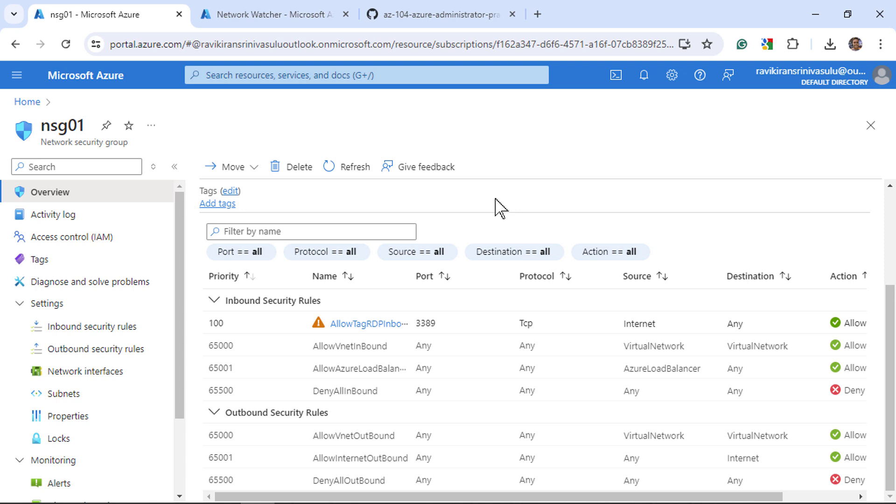
{"action": "left_click", "coordinate": [270, 15]}
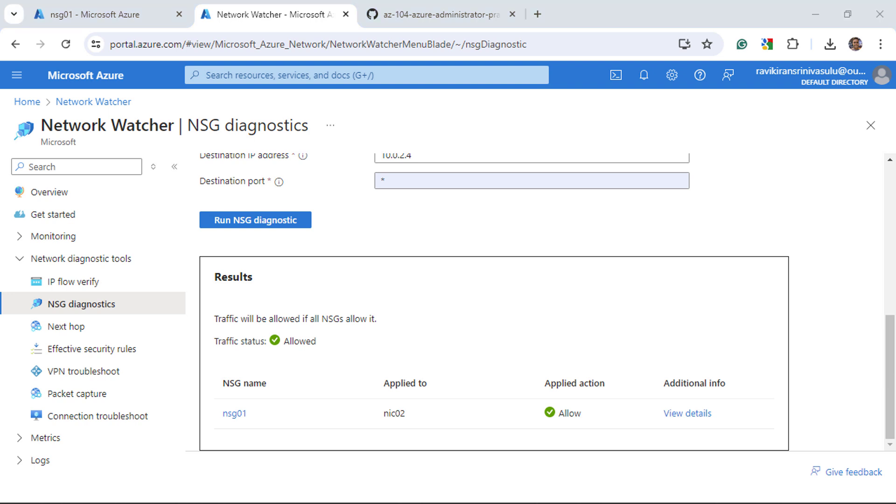
Switch to vm01's PowerShell window in Remote Desktop and ping vm02
{"action": "key", "text": "alt+Tab"}
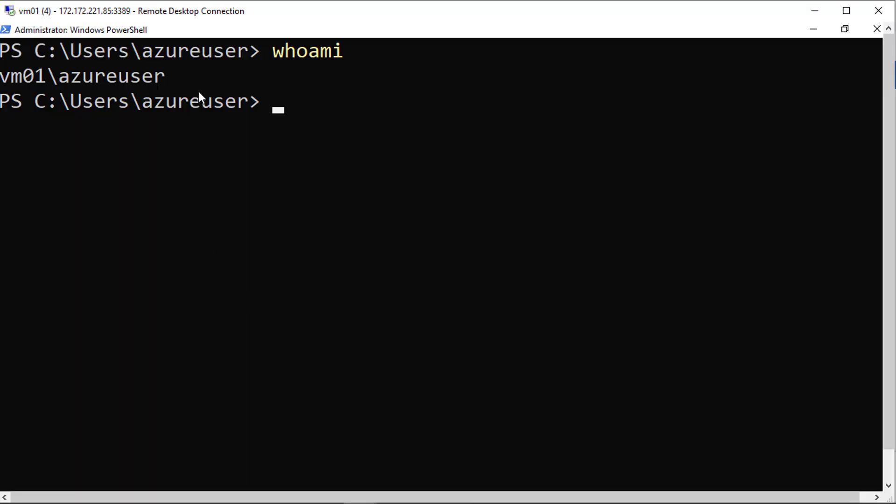
{"action": "type", "text": "ping vnn"}
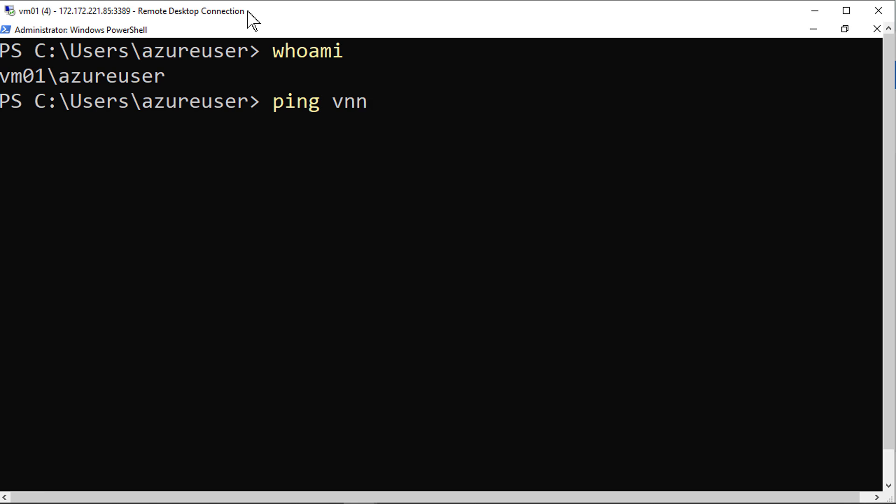
{"action": "key", "text": "BackSpace"}
{"action": "key", "text": "BackSpace"}
{"action": "type", "text": "m02"}
{"action": "key", "text": "Return"}
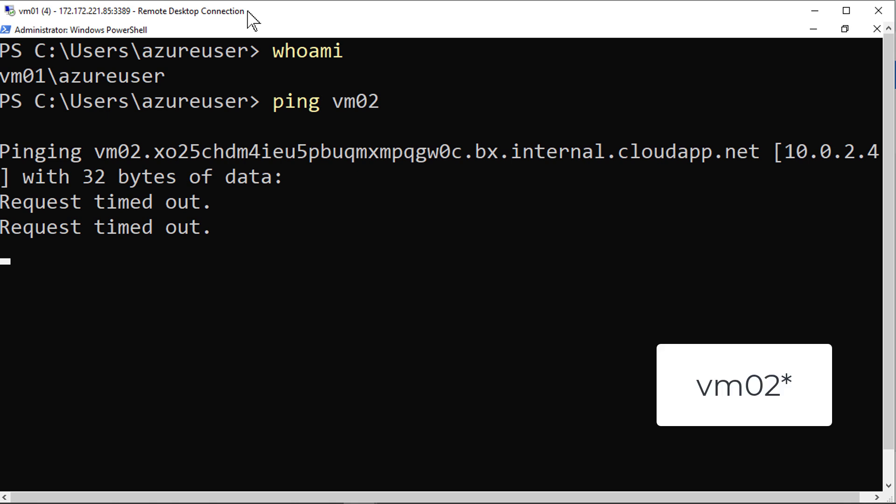
Return to Network Watcher in the Azure portal and open its Connection monitor page
{"action": "left_click", "coordinate": [817, 12]}
{"action": "left_click", "coordinate": [110, 418]}
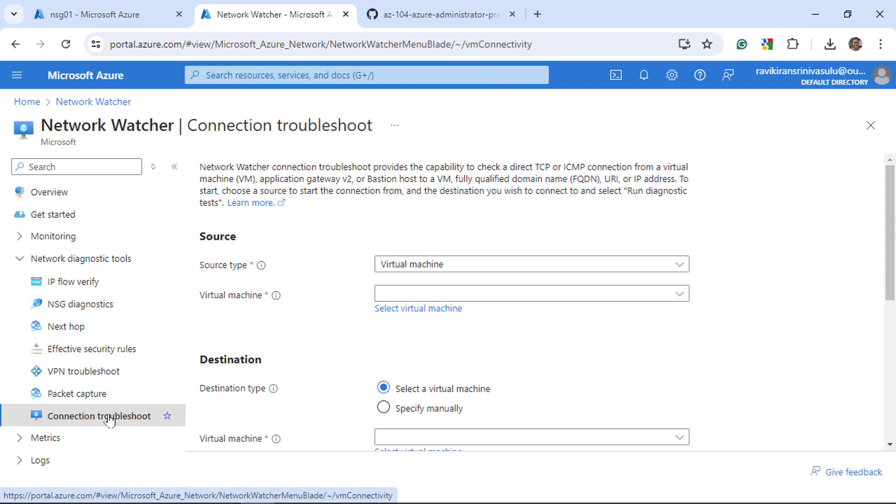
{"action": "left_click", "coordinate": [55, 235]}
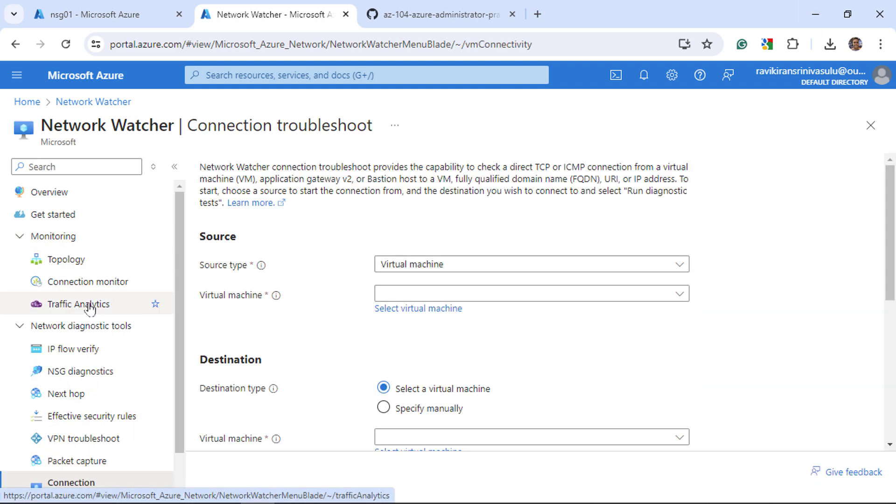
{"action": "left_click", "coordinate": [85, 285]}
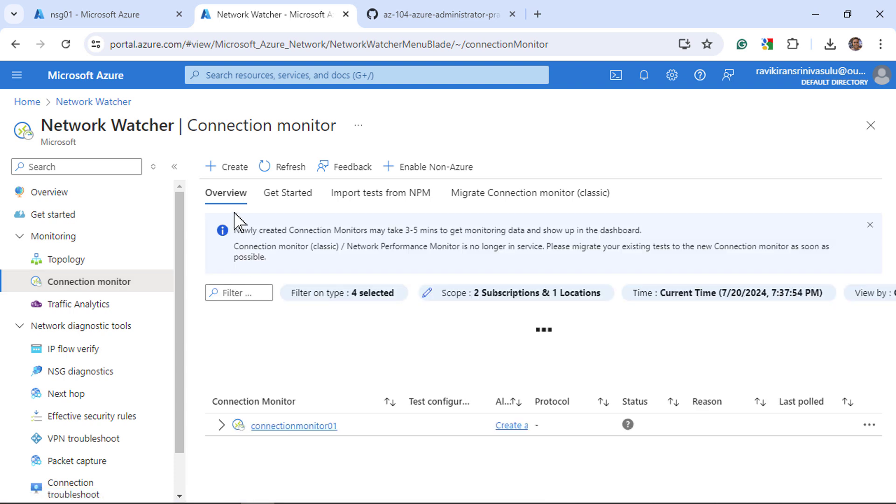
Start a new connection monitor named connectionmonitor01 and proceed to its test groups
{"action": "left_click", "coordinate": [222, 175]}
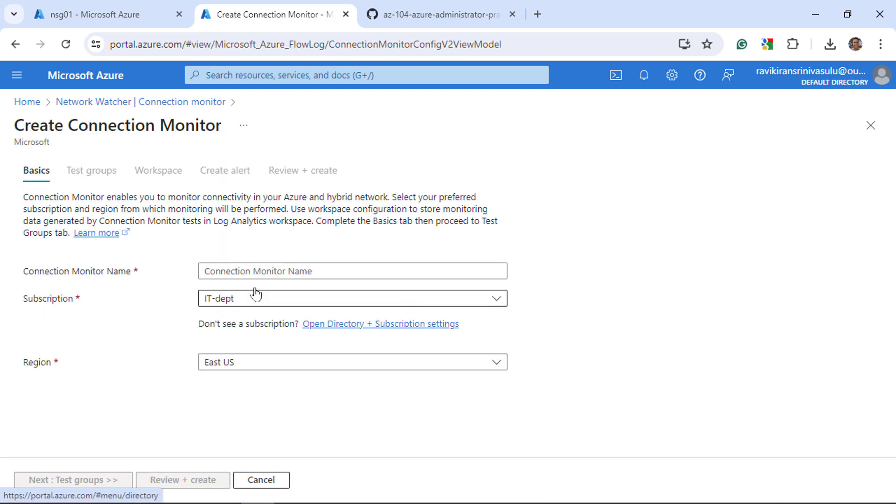
{"action": "left_click", "coordinate": [230, 271]}
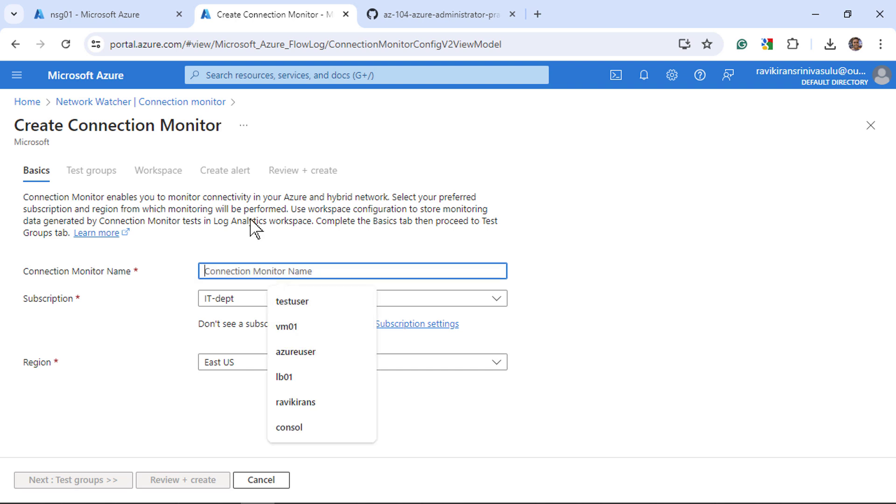
{"action": "type", "text": "connectionmon"}
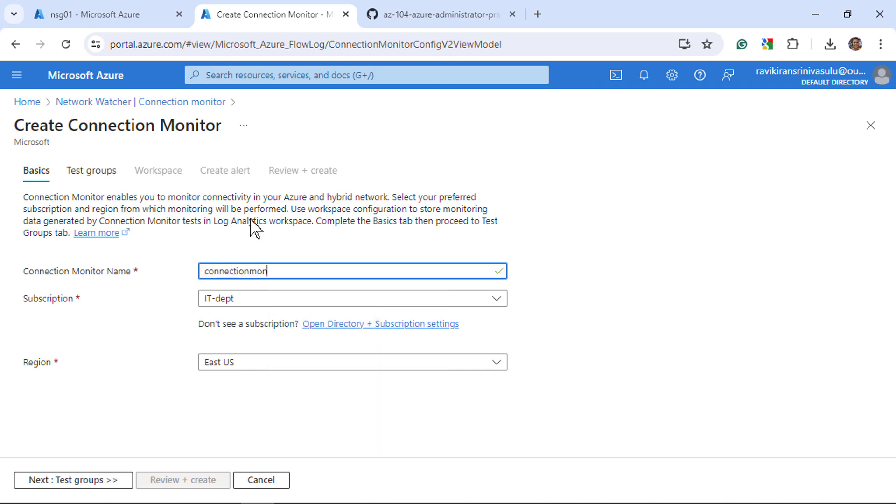
{"action": "type", "text": "itor01"}
{"action": "left_click", "coordinate": [40, 479]}
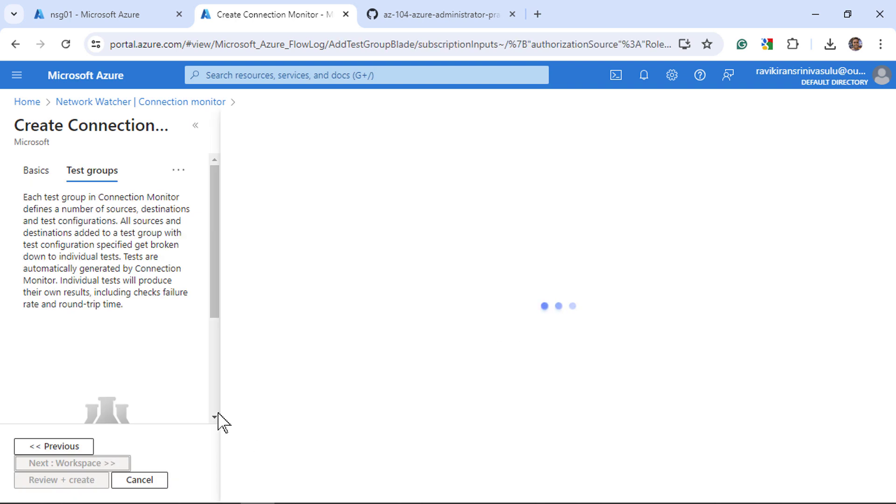
Name the connection monitor's test group testgroup01
{"action": "left_click", "coordinate": [436, 214]}
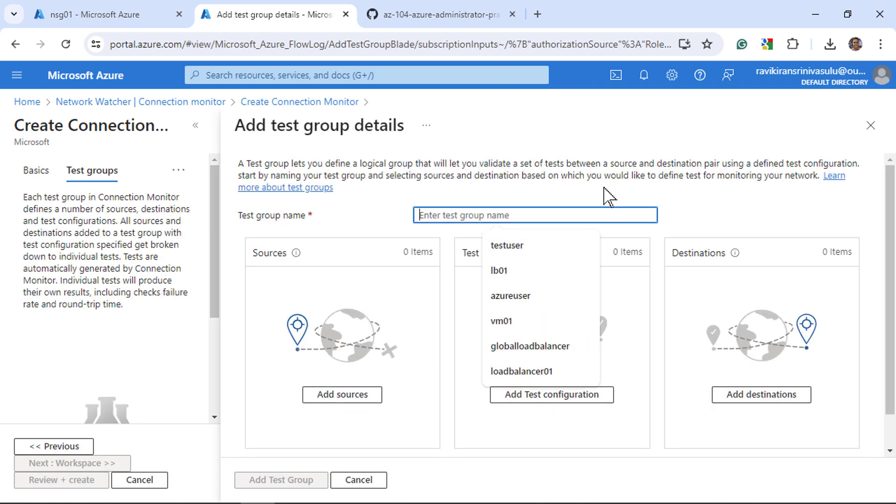
{"action": "type", "text": "testgr"}
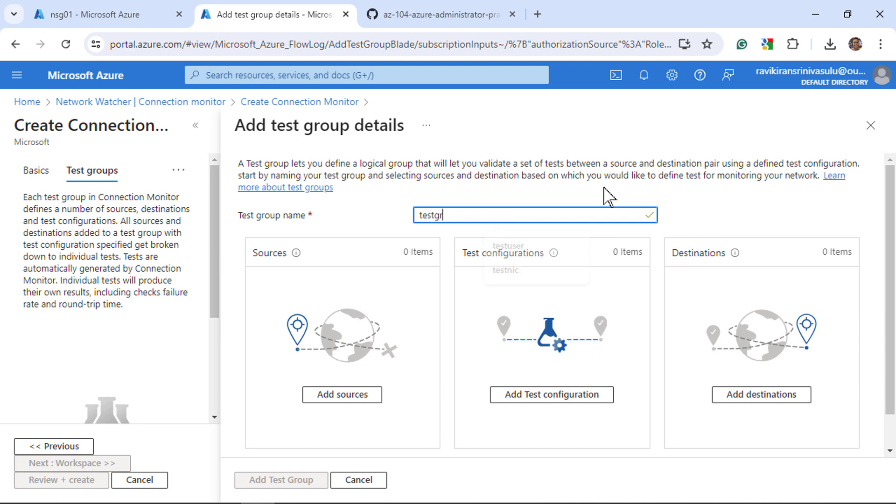
{"action": "type", "text": "oup01"}
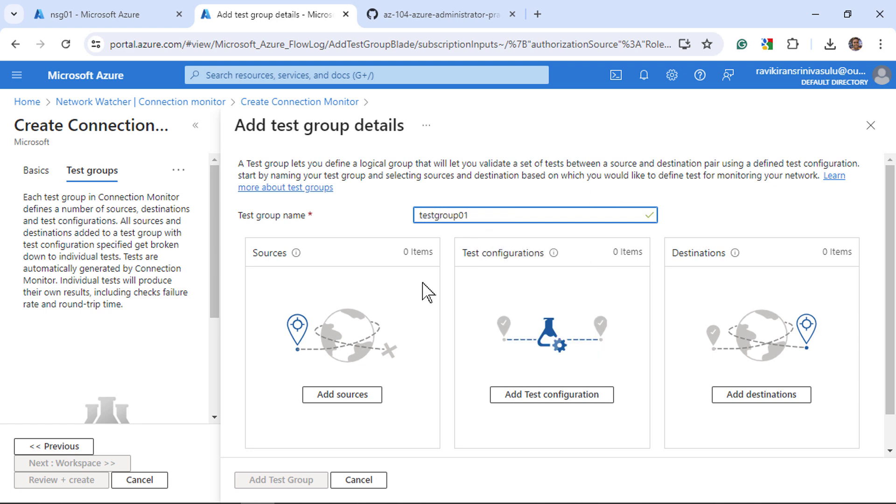
Add vm01 from subnet01 as the test group's source endpoint, using IP 10.0.1.4
{"action": "left_click", "coordinate": [323, 395]}
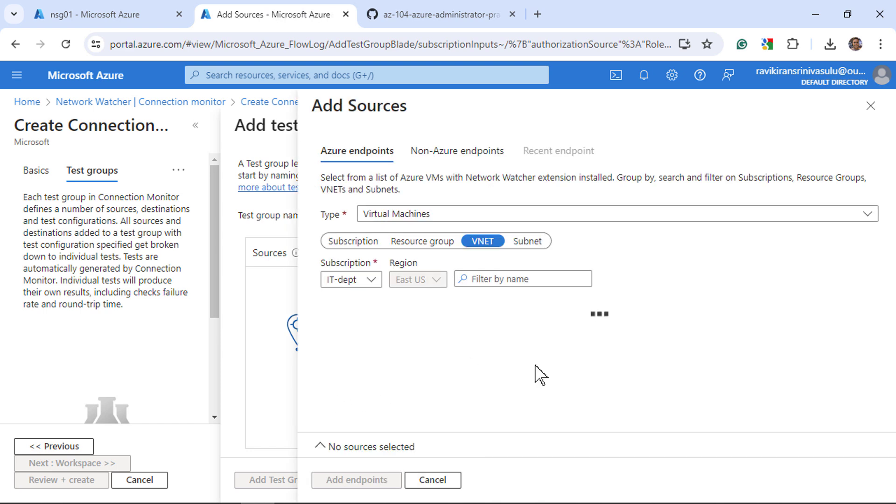
{"action": "left_click", "coordinate": [527, 241]}
{"action": "left_click", "coordinate": [354, 324]}
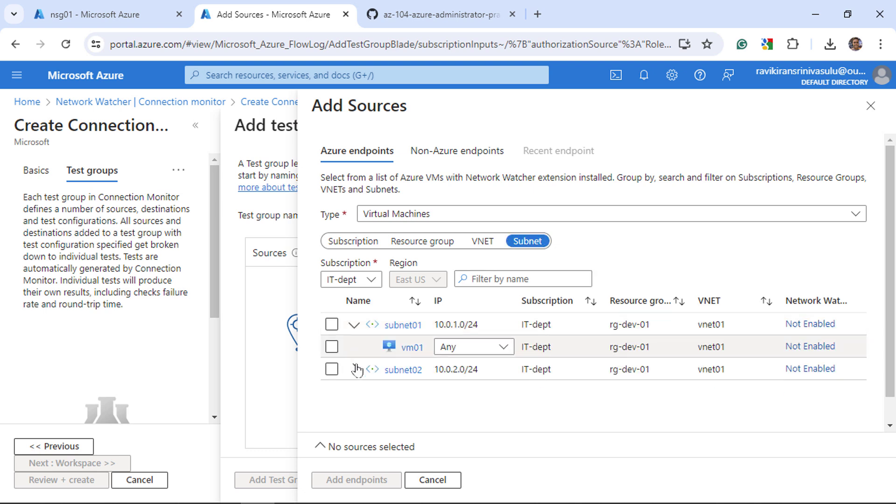
{"action": "left_click", "coordinate": [331, 346]}
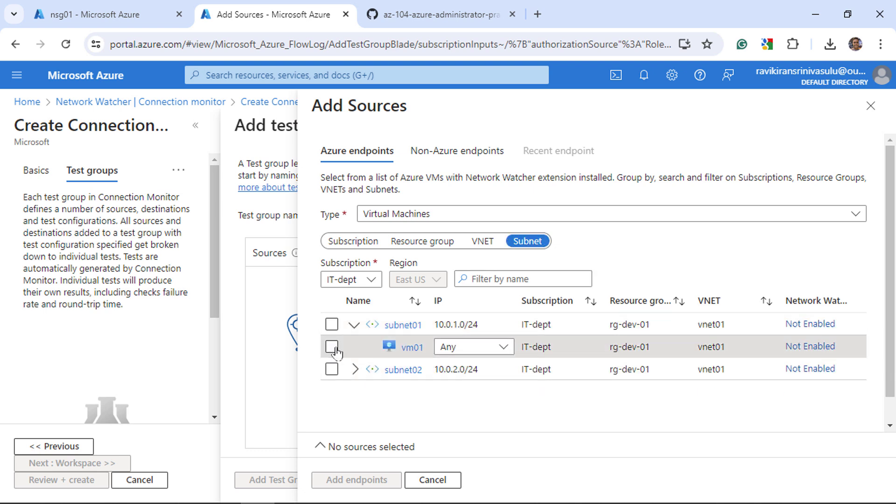
{"action": "left_click", "coordinate": [463, 353]}
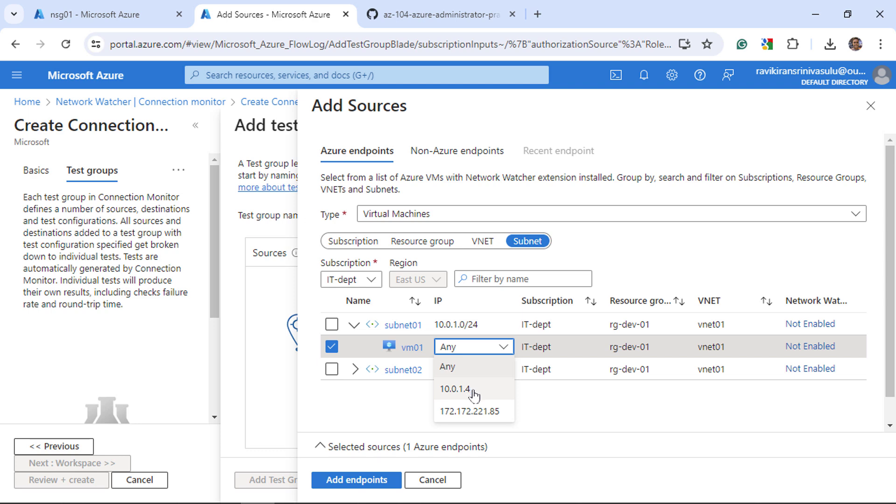
{"action": "left_click", "coordinate": [474, 396]}
{"action": "left_click", "coordinate": [355, 480]}
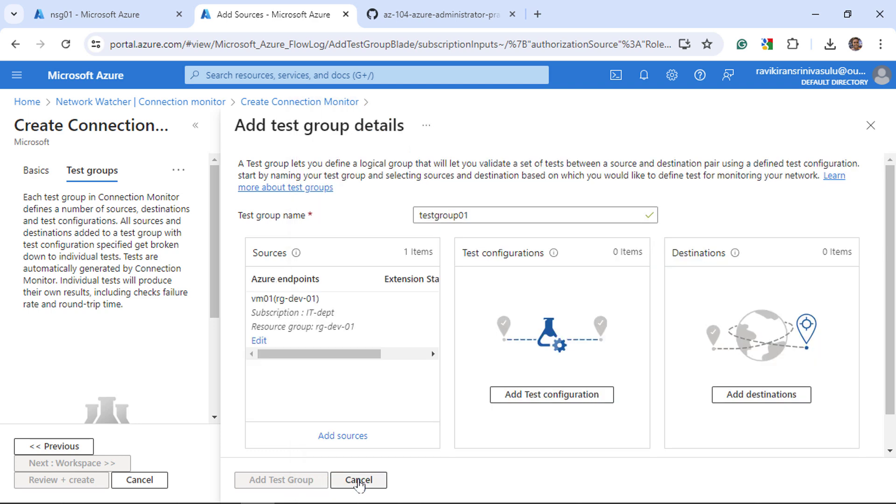
Add vm02 from subnet02 as the test group's destination endpoint, using IP 10.0.2.4
{"action": "left_click", "coordinate": [736, 439]}
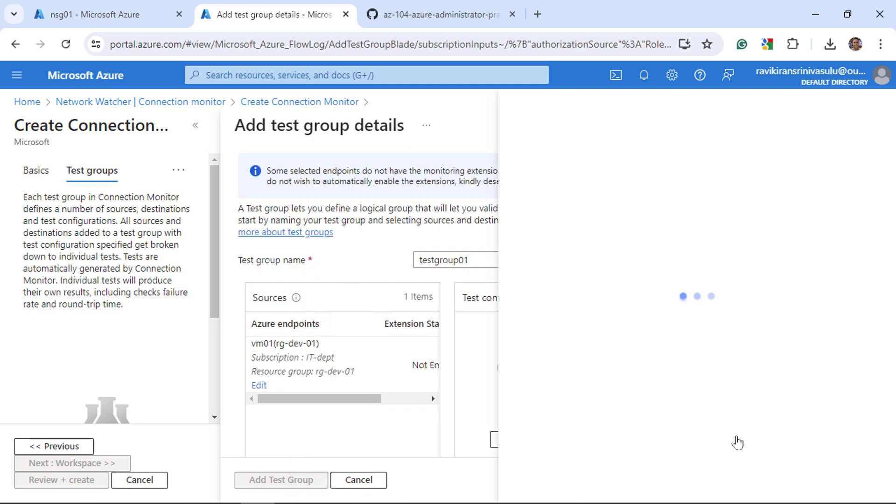
{"action": "left_click", "coordinate": [525, 230]}
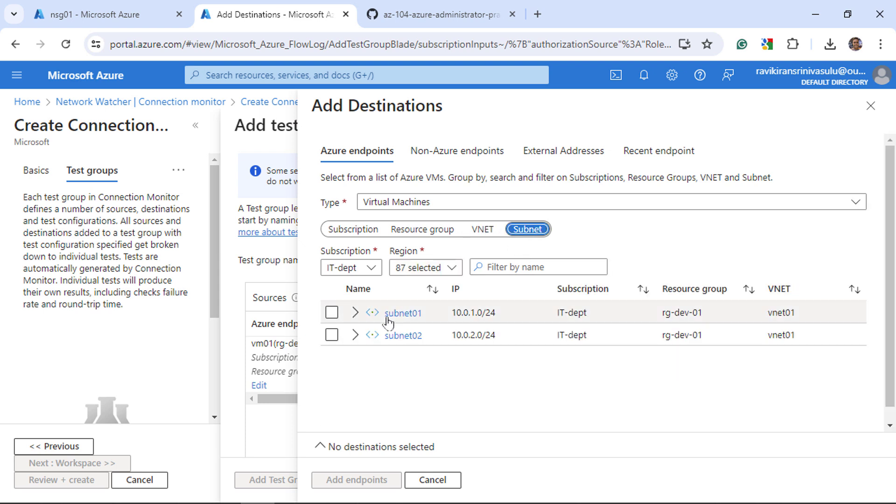
{"action": "left_click", "coordinate": [354, 335]}
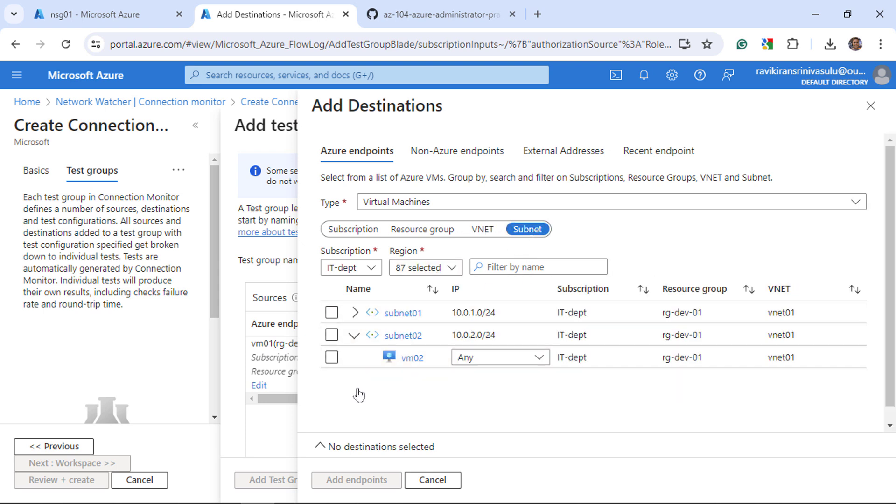
{"action": "left_click", "coordinate": [331, 357]}
{"action": "left_click", "coordinate": [494, 358]}
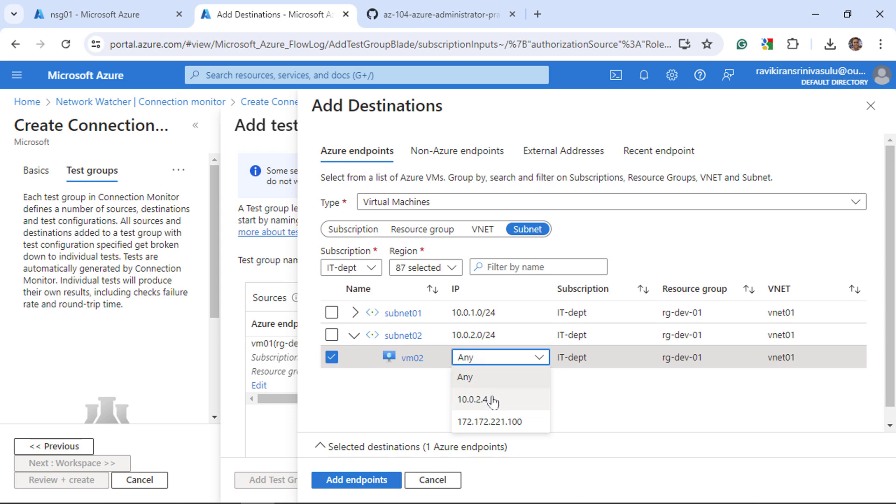
{"action": "left_click", "coordinate": [474, 399]}
{"action": "left_click", "coordinate": [380, 480]}
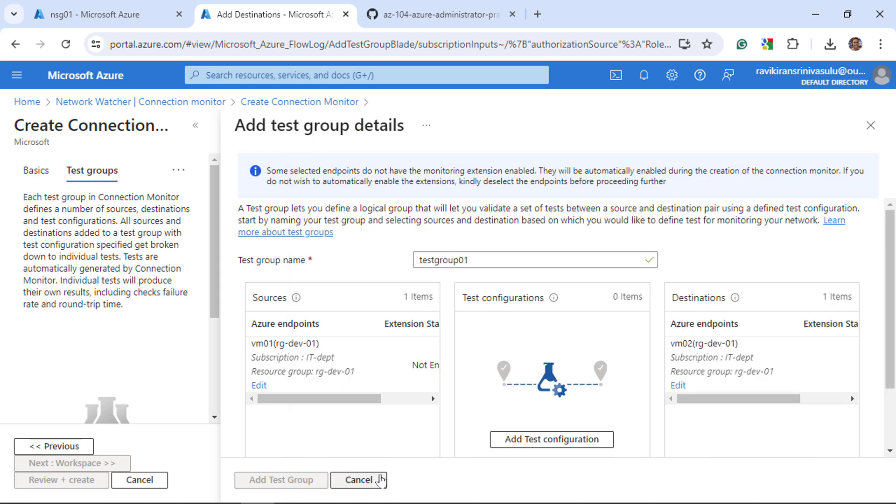
Add a test configuration named testconfig01 that uses the ICMP protocol
{"action": "left_click", "coordinate": [581, 438]}
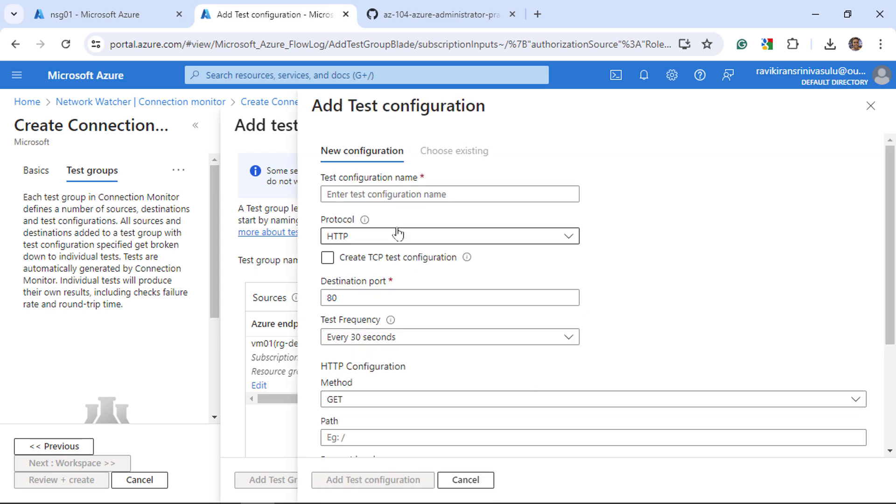
{"action": "left_click", "coordinate": [387, 194]}
{"action": "type", "text": "t"}
{"action": "key", "text": "BackSpace"}
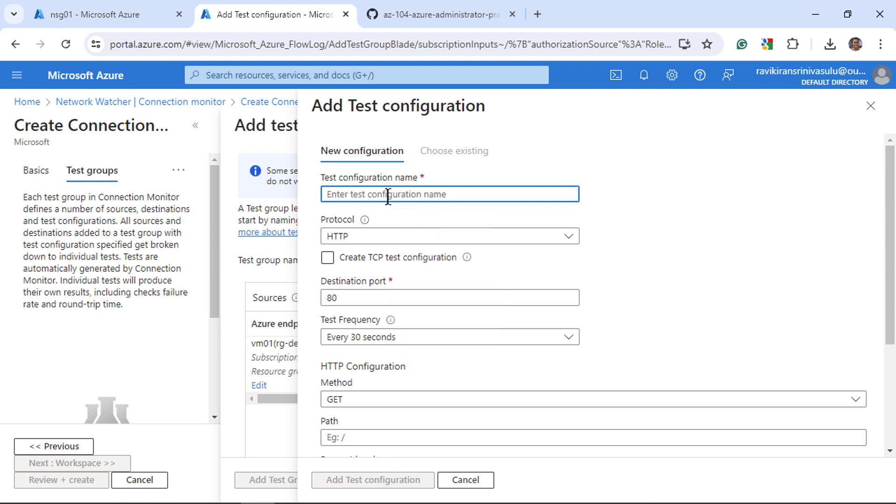
{"action": "type", "text": "testconfig01"}
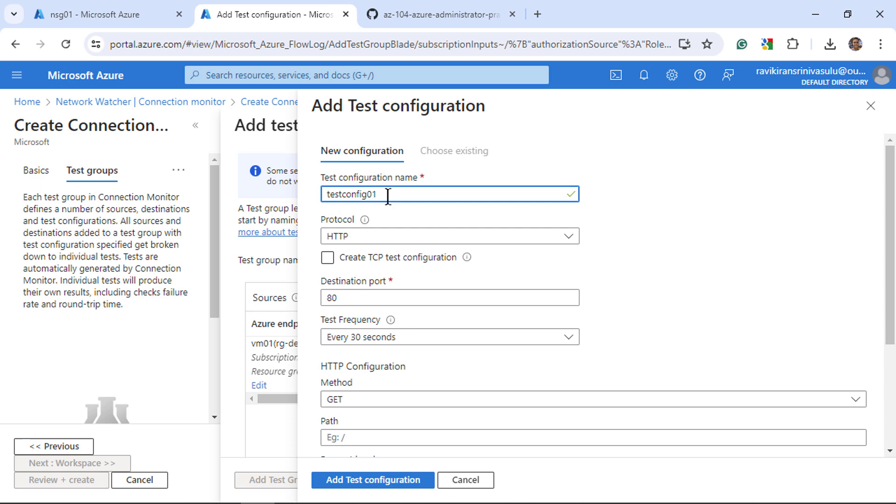
{"action": "left_click", "coordinate": [385, 236]}
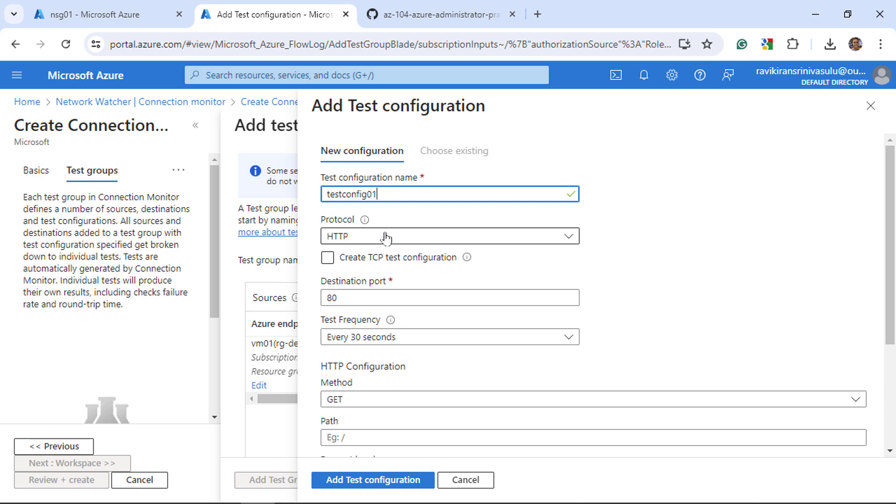
{"action": "left_click", "coordinate": [342, 302]}
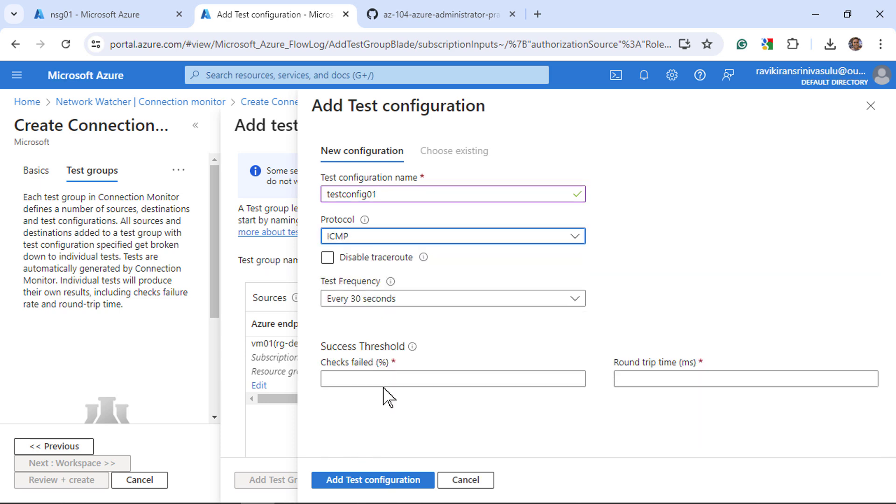
{"action": "left_click", "coordinate": [366, 480]}
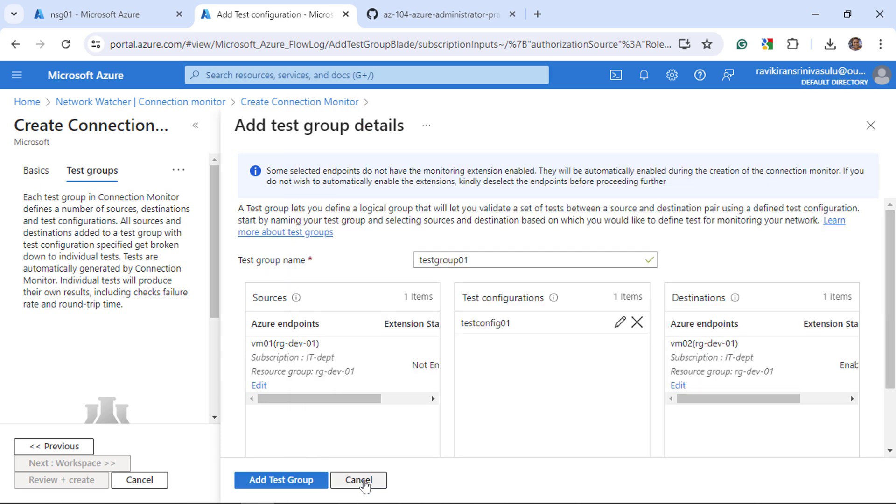
Add the completed test group to the monitor, keep the workspace defaults, and create the connection monitor
{"action": "scroll", "coordinate": [380, 373], "scroll_direction": "down", "scroll_amount": 2}
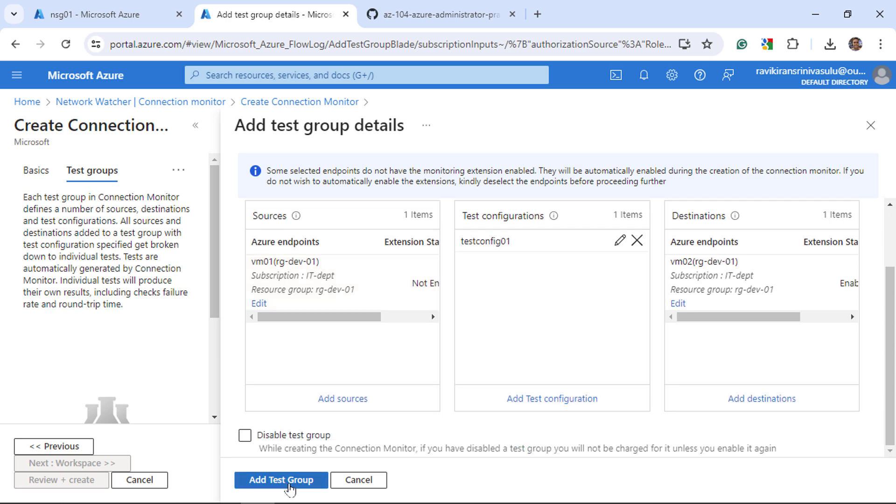
{"action": "left_click", "coordinate": [286, 481]}
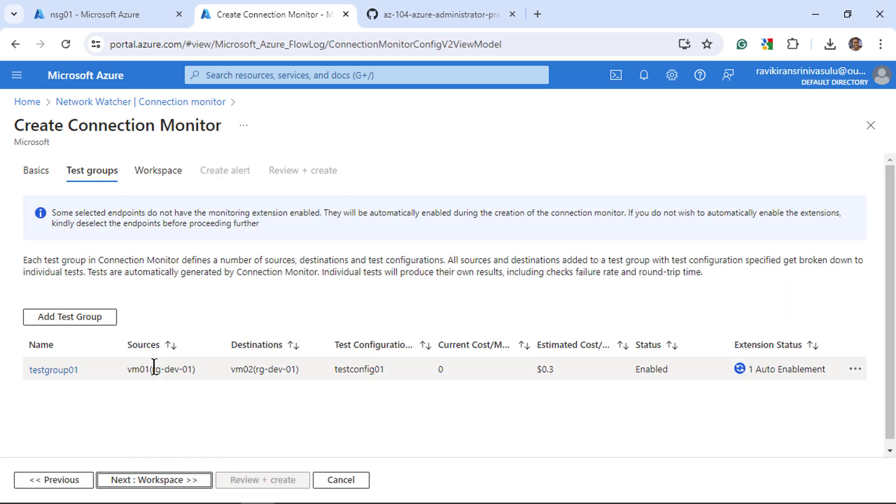
{"action": "left_click", "coordinate": [151, 479]}
{"action": "left_click", "coordinate": [260, 480]}
{"action": "left_click", "coordinate": [119, 479]}
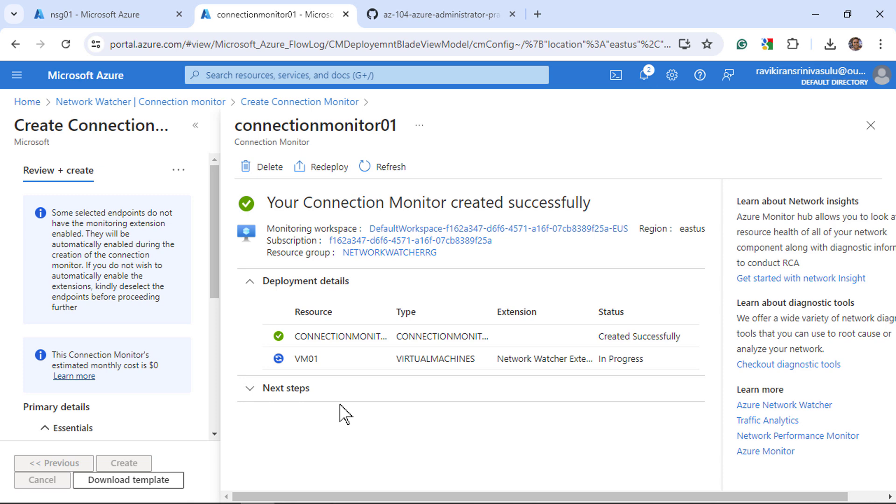
Open vm01's Extensions + applications page in the other portal tab to check the Network Watcher extension
{"action": "left_click", "coordinate": [103, 13]}
{"action": "left_click", "coordinate": [324, 75]}
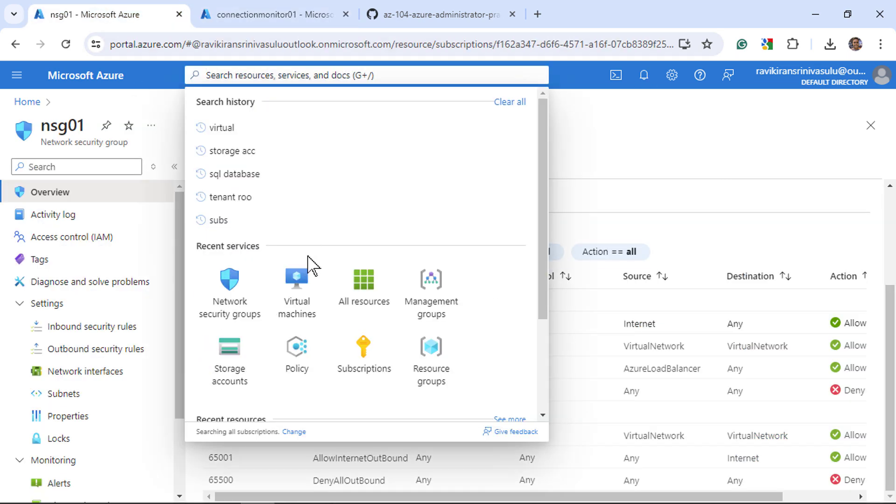
{"action": "left_click", "coordinate": [297, 277]}
{"action": "left_click", "coordinate": [61, 279]}
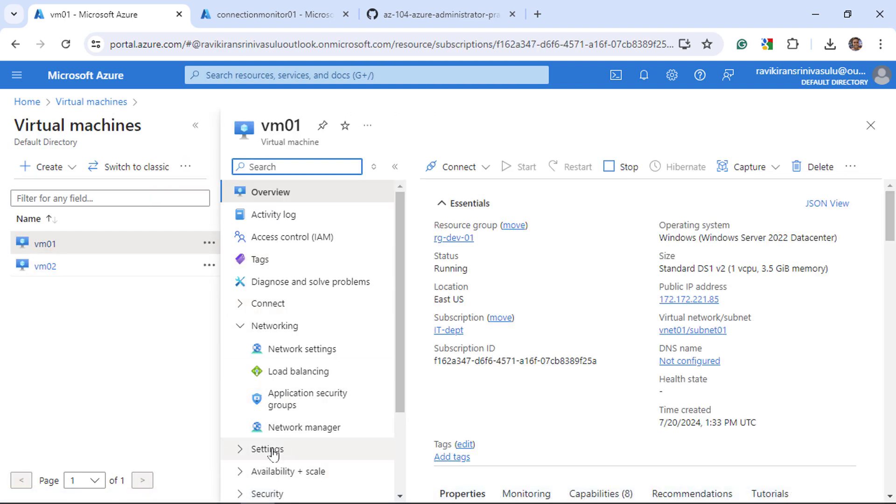
{"action": "left_click", "coordinate": [272, 449]}
{"action": "scroll", "coordinate": [314, 374], "scroll_direction": "down", "scroll_amount": 5}
{"action": "left_click", "coordinate": [308, 204]}
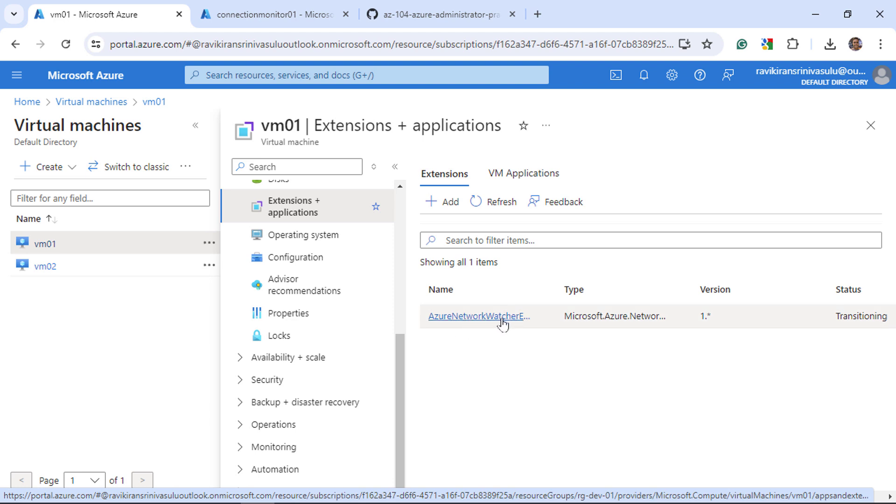
Return to Network Watcher's Connection monitor page, refresh it, and expand connectionmonitor01 and testgroup01 to inspect the test status
{"action": "left_click", "coordinate": [255, 13]}
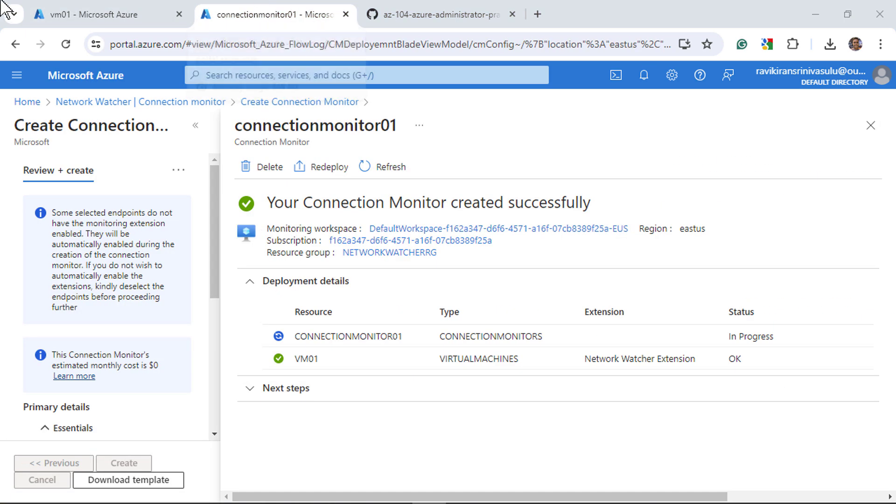
{"action": "left_click", "coordinate": [158, 102]}
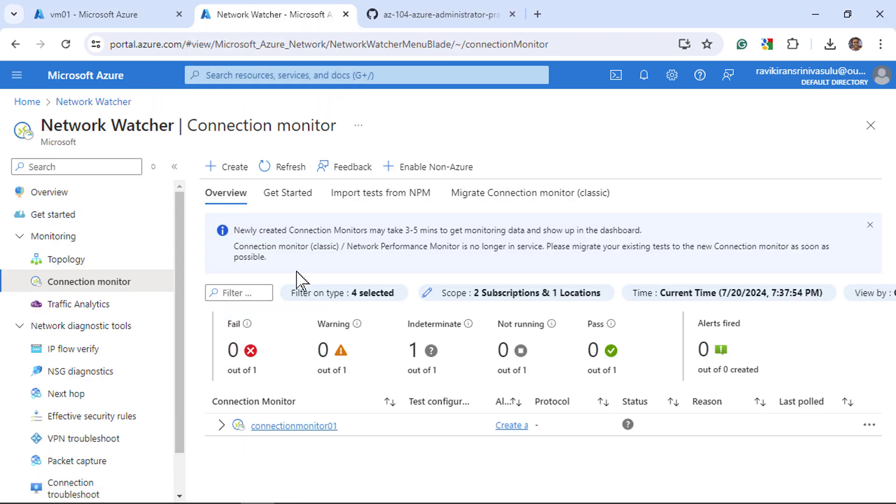
{"action": "left_click", "coordinate": [280, 176]}
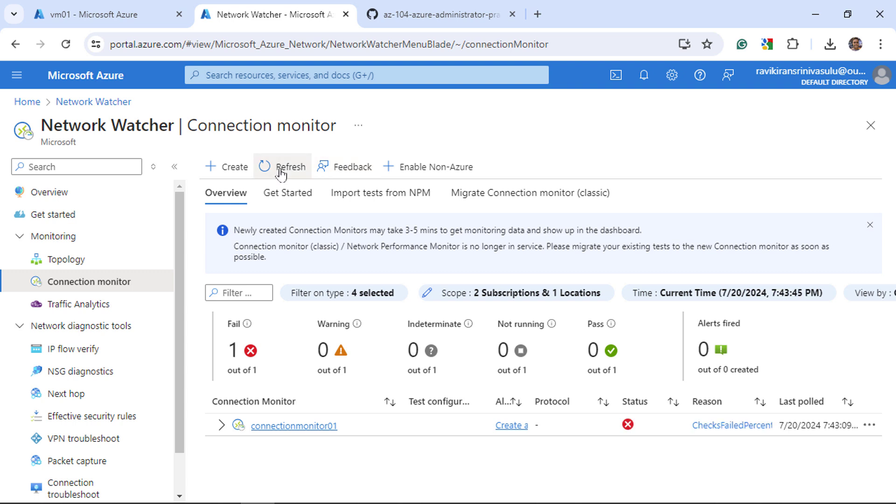
{"action": "left_click", "coordinate": [221, 425]}
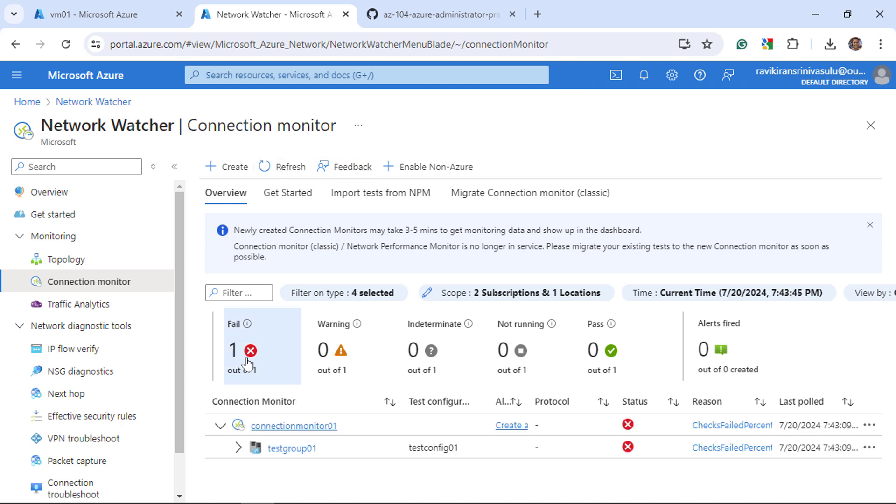
{"action": "left_click", "coordinate": [238, 448]}
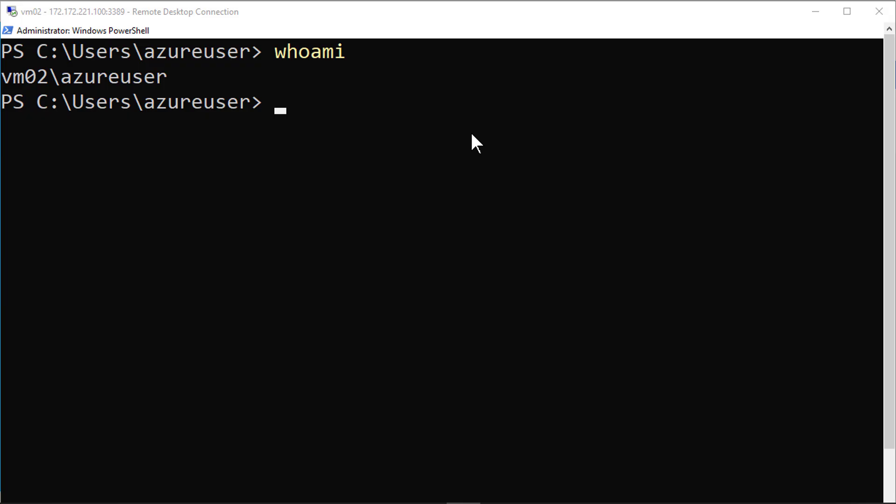
In vm02's PowerShell window, run a netsh advfirewall command adding an inbound rule that allows icmpv4:8,any
{"action": "left_click", "coordinate": [429, 137]}
{"action": "key", "text": "Escape"}
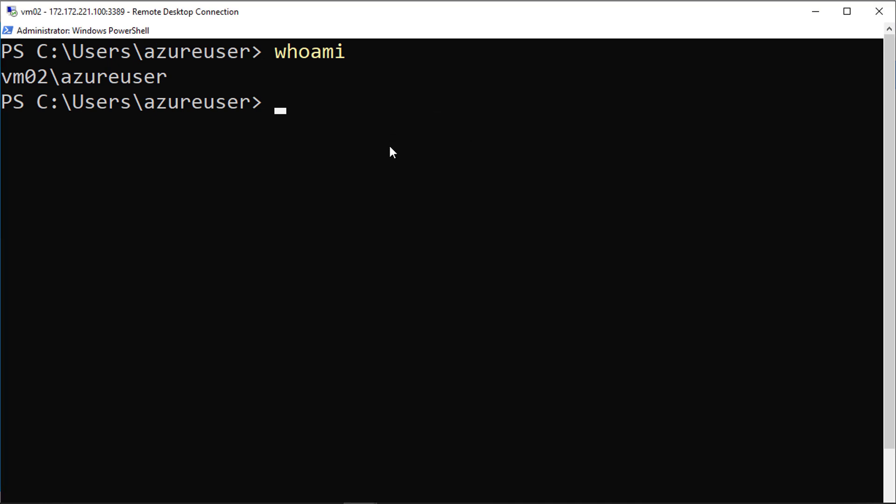
{"action": "right_click", "coordinate": [327, 113]}
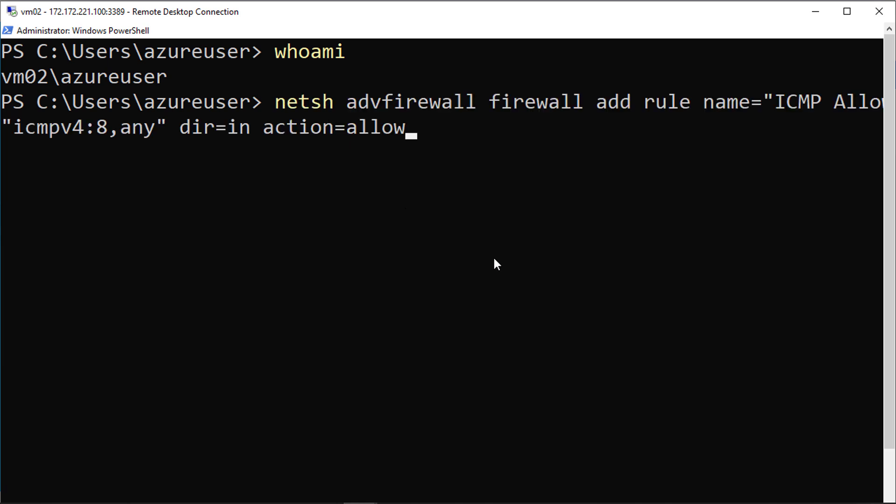
{"action": "key", "text": "Return"}
Switch to vm01's Remote Desktop session and ping vm02 again from PowerShell
{"action": "key", "text": "alt+Tab"}
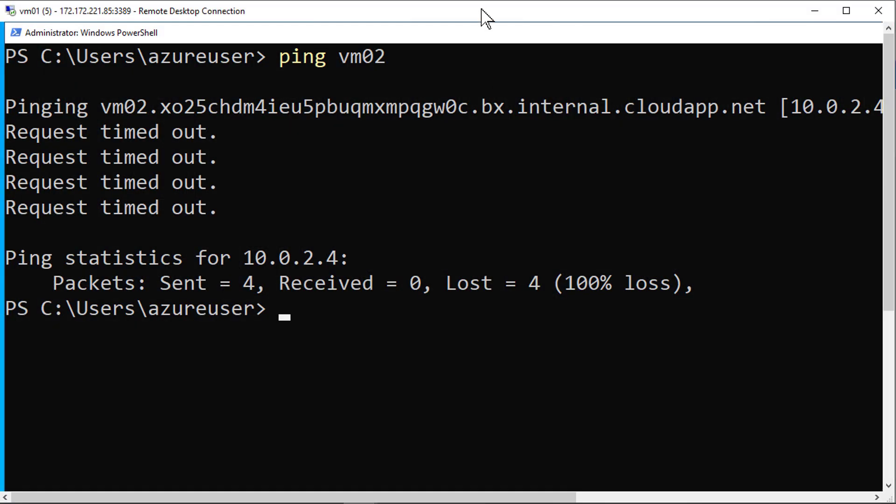
{"action": "type", "text": "ping "}
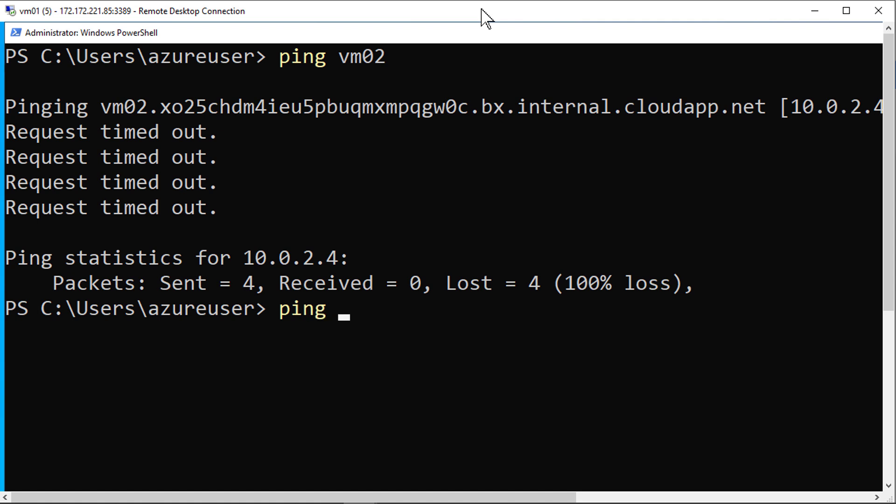
{"action": "type", "text": "vm02"}
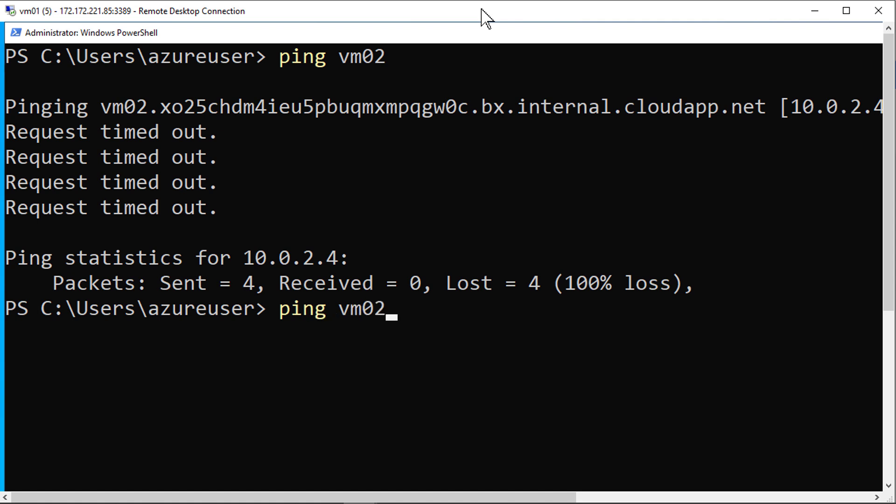
{"action": "key", "text": "Return"}
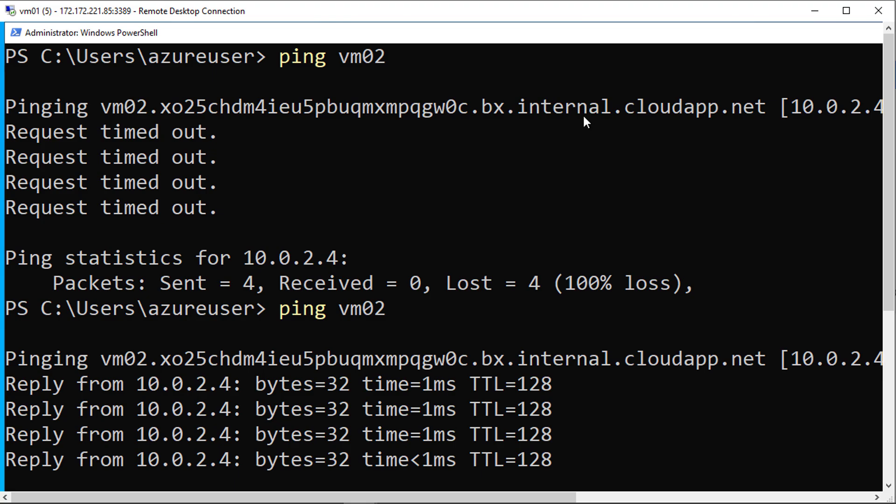
Minimize the remote sessions to return to the Azure portal and refresh the connection monitor's status
{"action": "left_click", "coordinate": [814, 10]}
{"action": "left_click", "coordinate": [814, 10]}
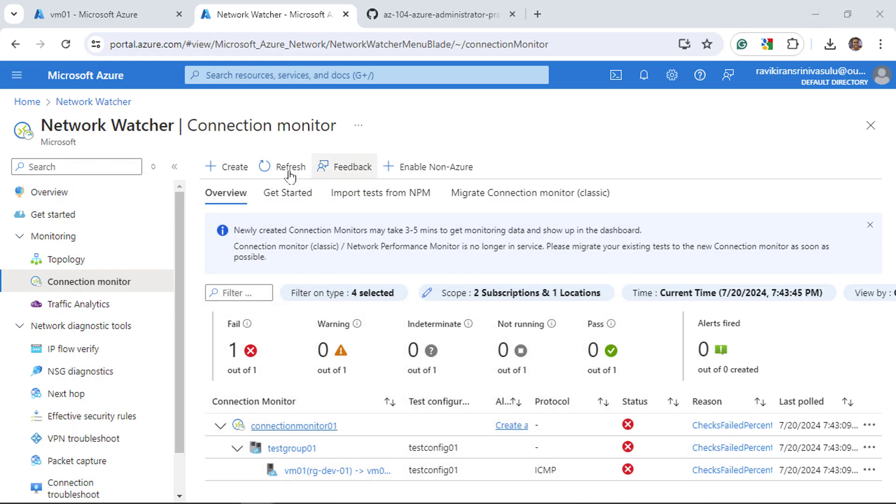
{"action": "left_click", "coordinate": [286, 173]}
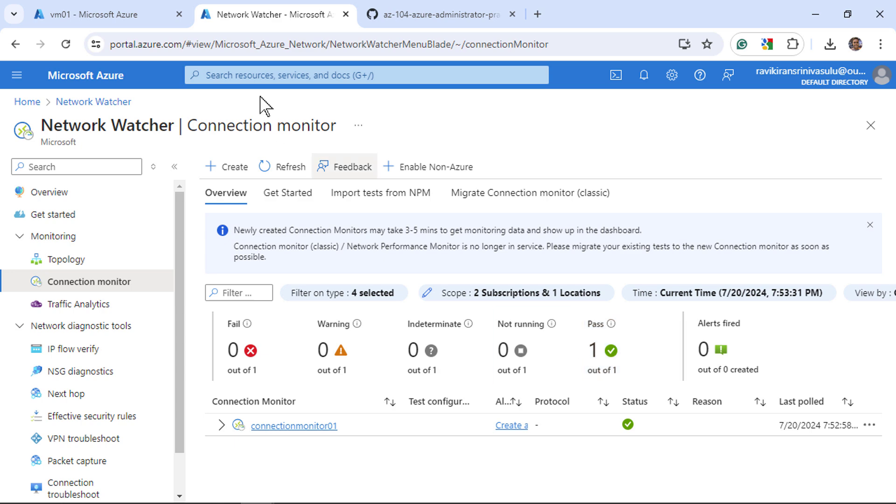
Open the inbound security rules of the nsg01 network security group in the other Azure portal tab
{"action": "left_click", "coordinate": [152, 10]}
{"action": "left_click", "coordinate": [332, 70]}
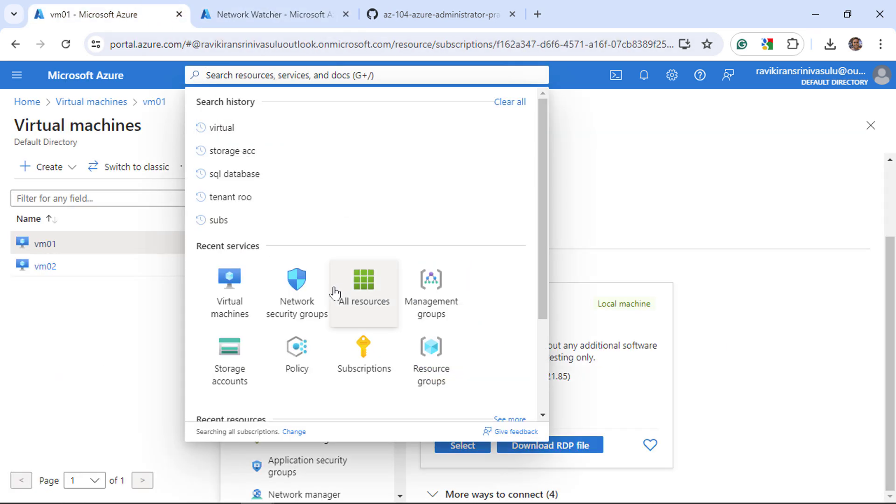
{"action": "left_click", "coordinate": [309, 299]}
{"action": "left_click", "coordinate": [62, 278]}
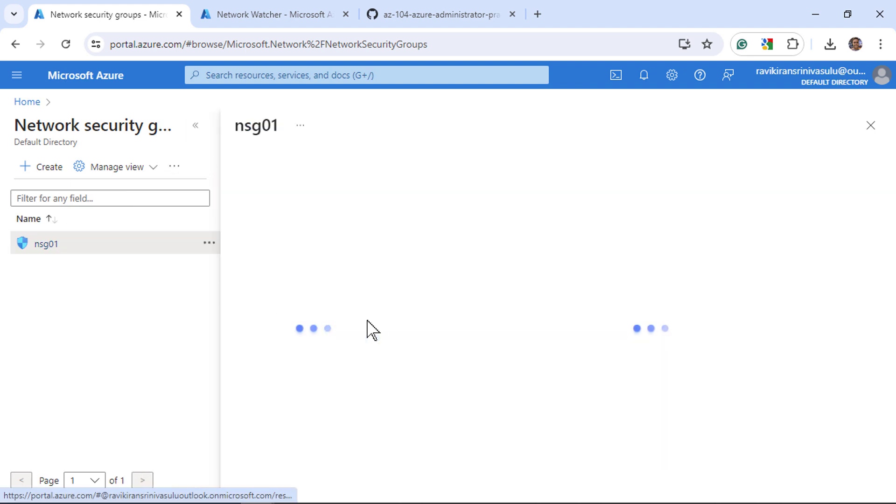
{"action": "left_click", "coordinate": [355, 327]}
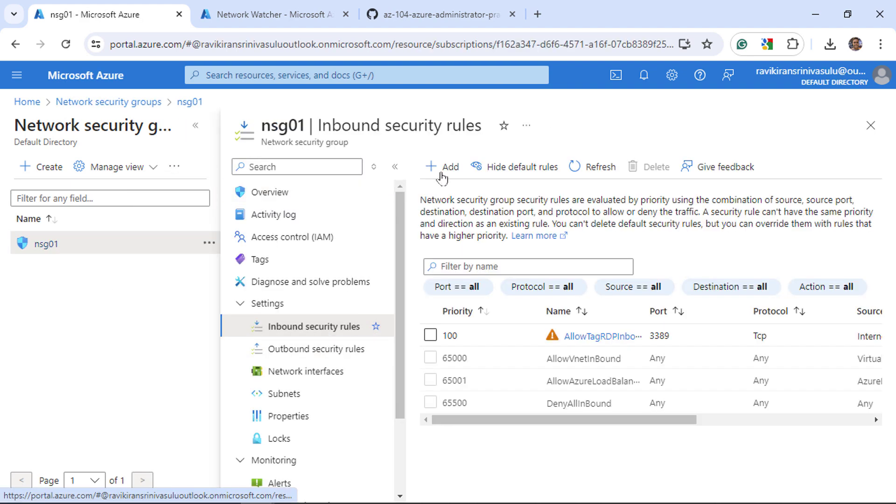
Add an inbound security rule to nsg01 that denies ICMPv4 traffic
{"action": "left_click", "coordinate": [439, 169]}
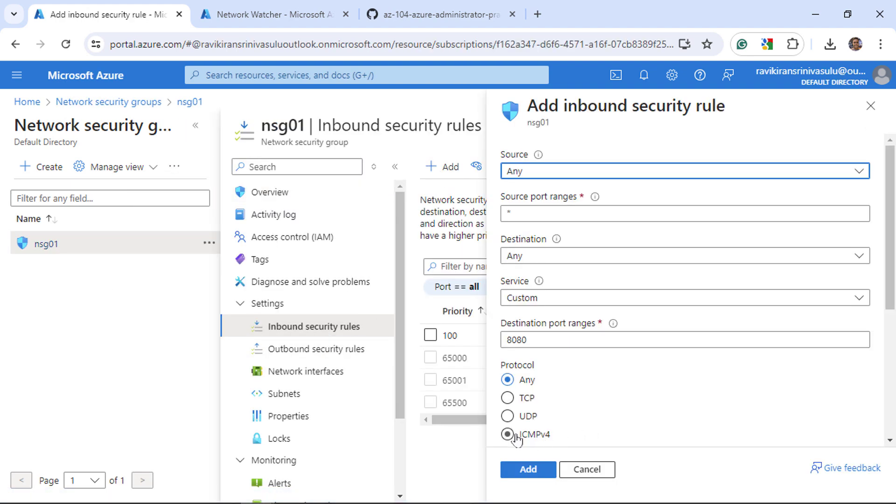
{"action": "left_click", "coordinate": [508, 433]}
{"action": "scroll", "coordinate": [599, 427], "scroll_direction": "down", "scroll_amount": 5}
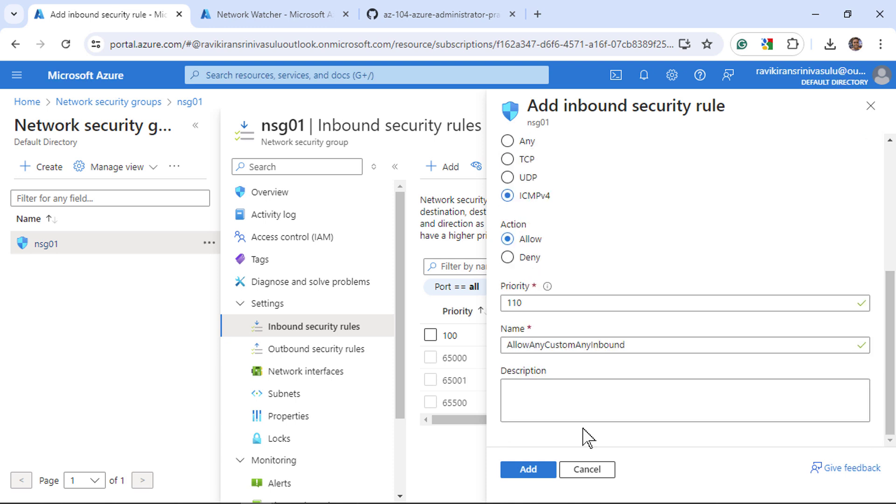
{"action": "left_click", "coordinate": [509, 258]}
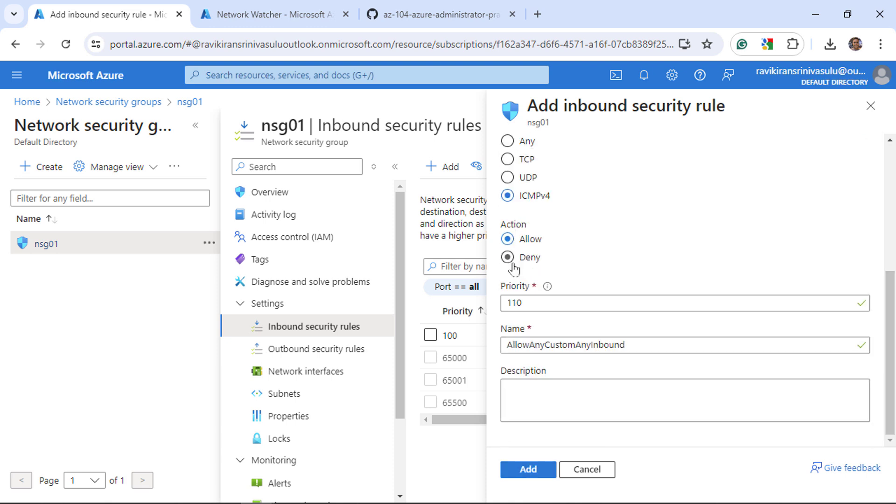
{"action": "left_click", "coordinate": [538, 480]}
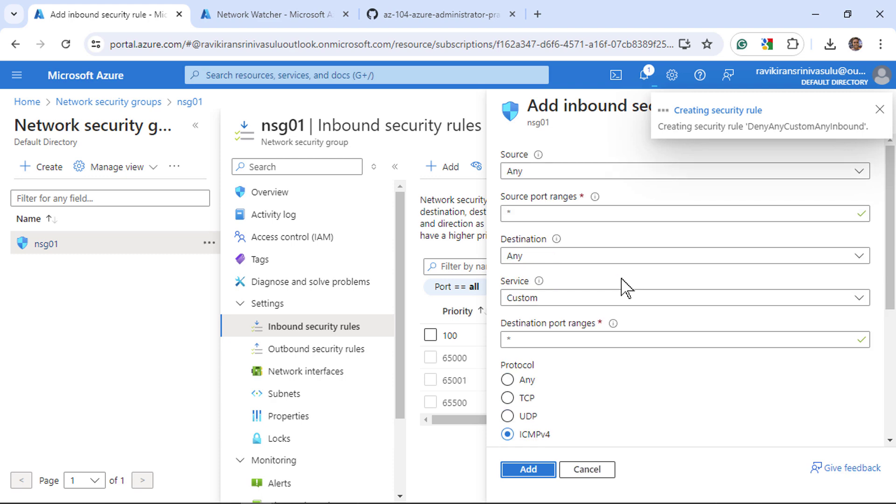
Open Network Watcher's NSG diagnostics with vm02 as the target virtual machine and ICMP as the protocol
{"action": "left_click", "coordinate": [298, 4]}
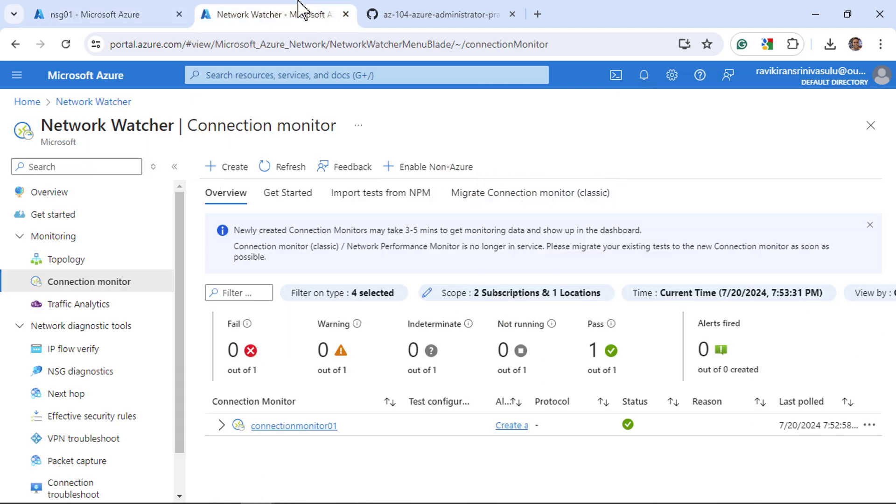
{"action": "left_click", "coordinate": [91, 371]}
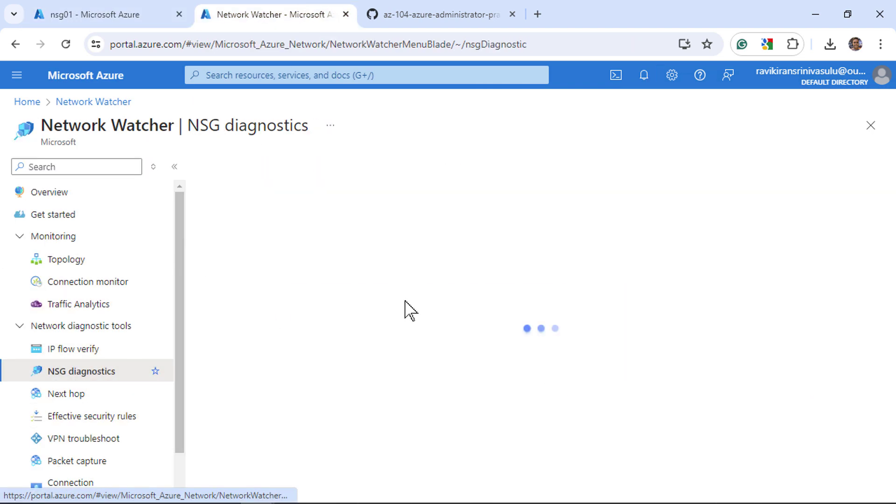
{"action": "left_click", "coordinate": [416, 284]}
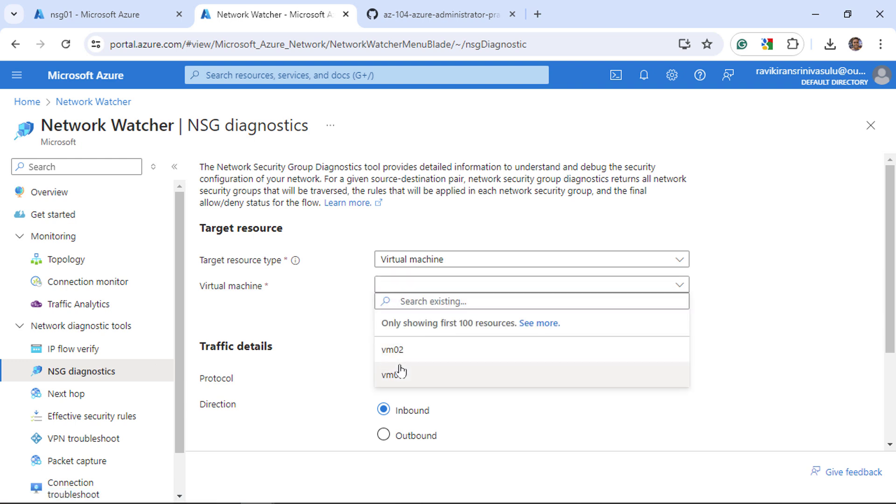
{"action": "left_click", "coordinate": [400, 370]}
{"action": "left_click", "coordinate": [404, 285]}
{"action": "left_click", "coordinate": [406, 353]}
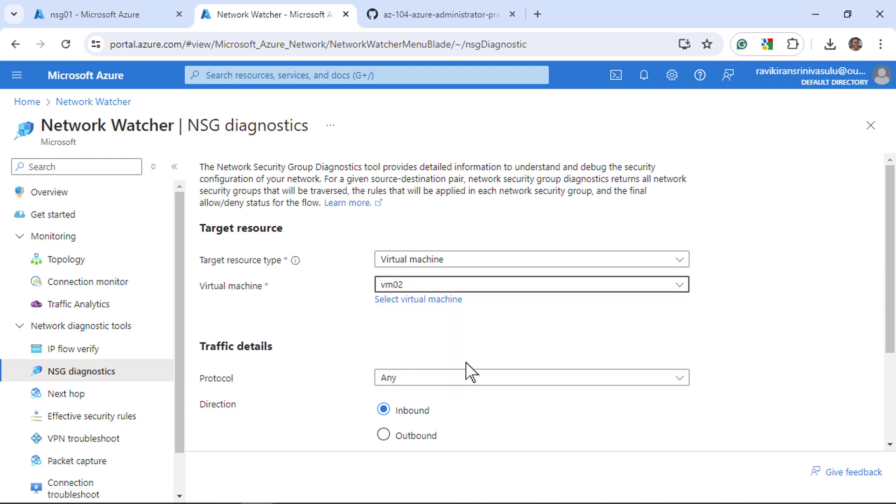
{"action": "left_click", "coordinate": [451, 379]}
{"action": "left_click", "coordinate": [412, 472]}
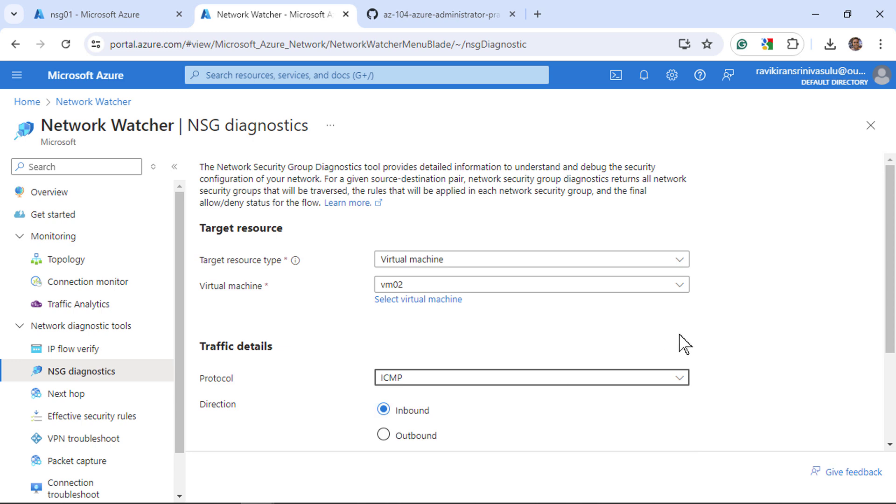
Set the inbound traffic's source IPv4 address to 10.0.1.4, the destination IP address to 10.0.2.4 and the destination port to *
{"action": "scroll", "coordinate": [681, 344], "scroll_direction": "down", "scroll_amount": 3}
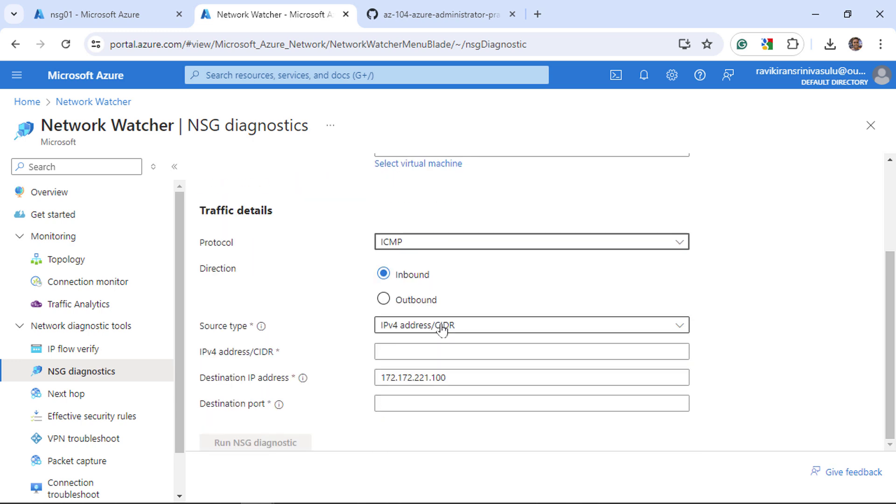
{"action": "left_click", "coordinate": [395, 349]}
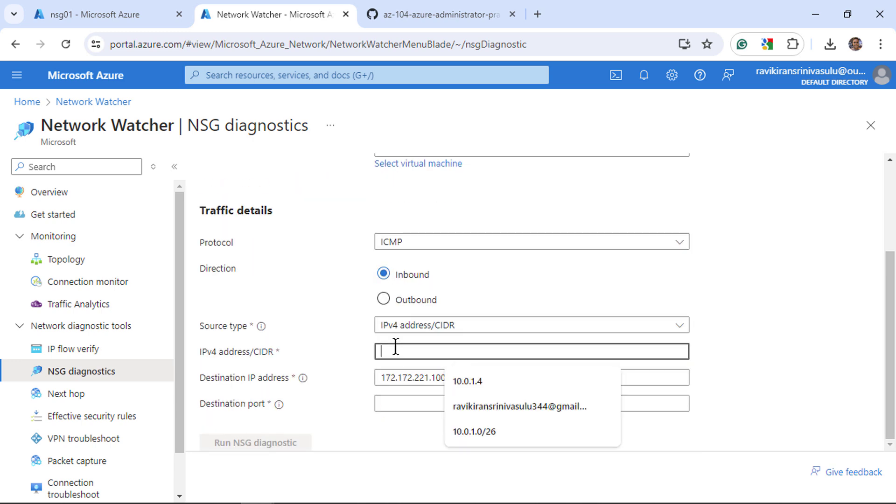
{"action": "left_click", "coordinate": [476, 384]}
{"action": "double_click", "coordinate": [393, 378]}
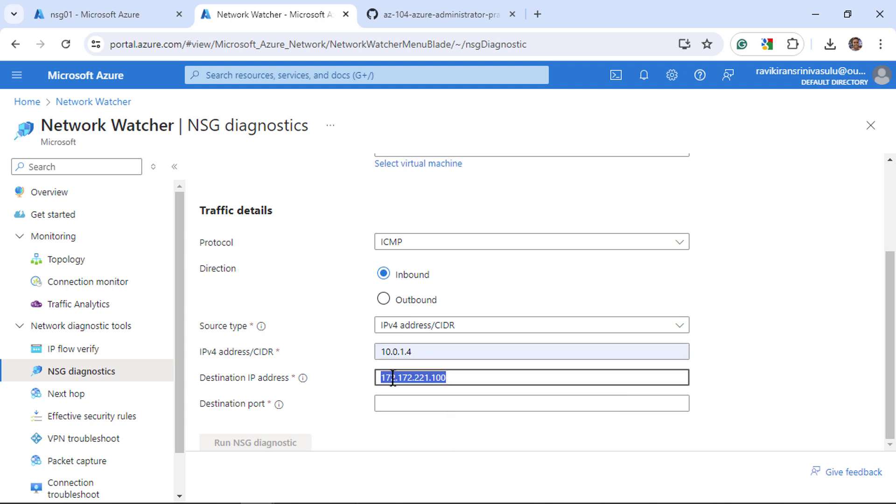
{"action": "type", "text": "10.0.2.4"}
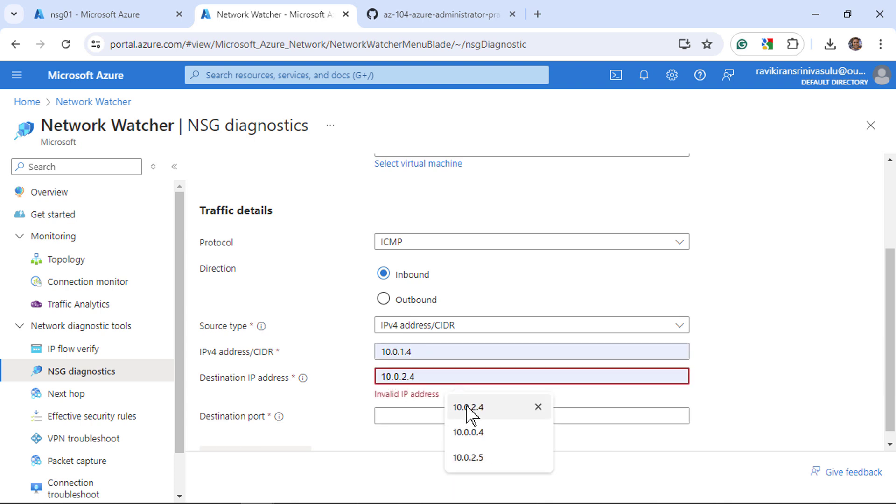
{"action": "left_click", "coordinate": [468, 413]}
{"action": "left_click", "coordinate": [417, 410]}
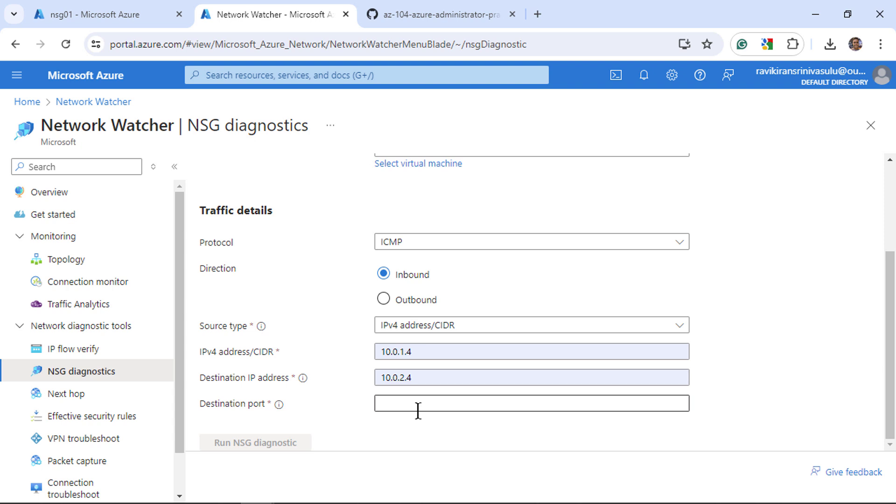
{"action": "left_click", "coordinate": [407, 402]}
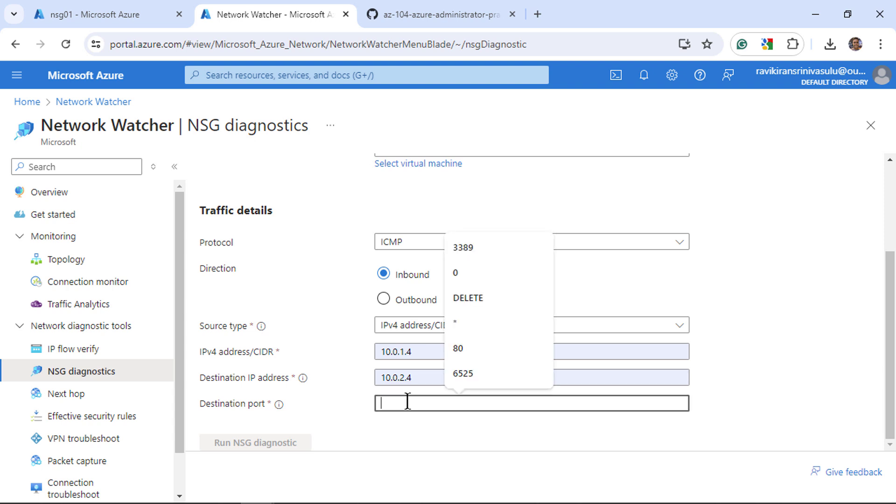
{"action": "left_click", "coordinate": [458, 326]}
Run the NSG diagnostic and open the result details for nsg01
{"action": "left_click", "coordinate": [265, 444]}
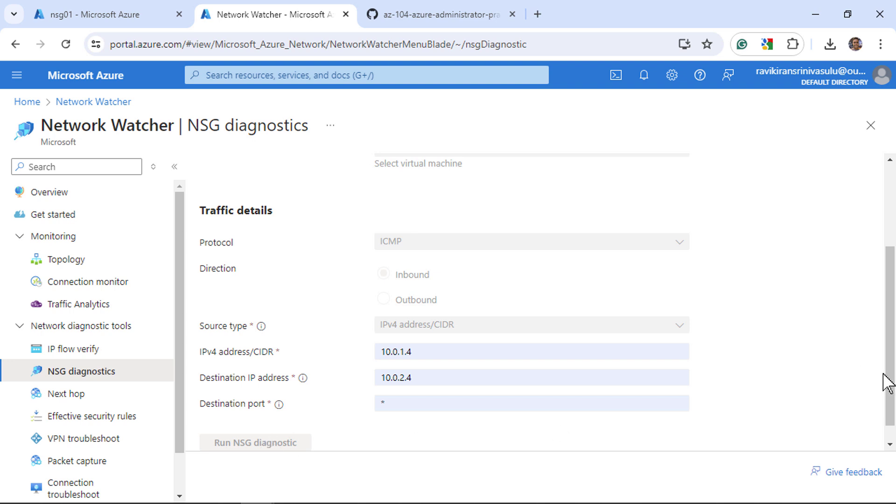
{"action": "scroll", "coordinate": [886, 382], "scroll_direction": "down", "scroll_amount": 5}
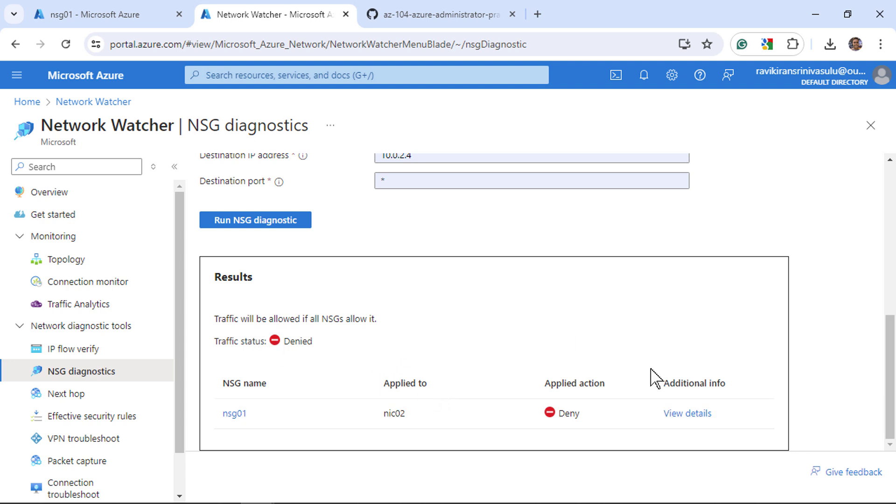
{"action": "left_click", "coordinate": [684, 414]}
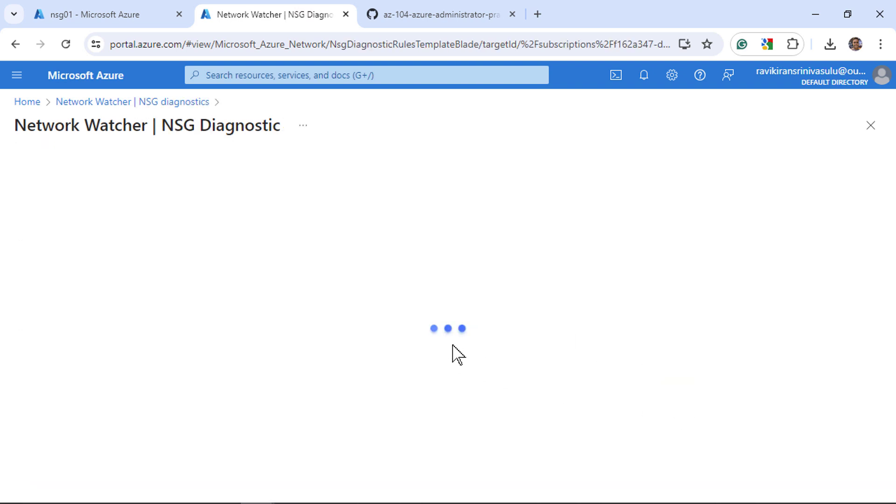